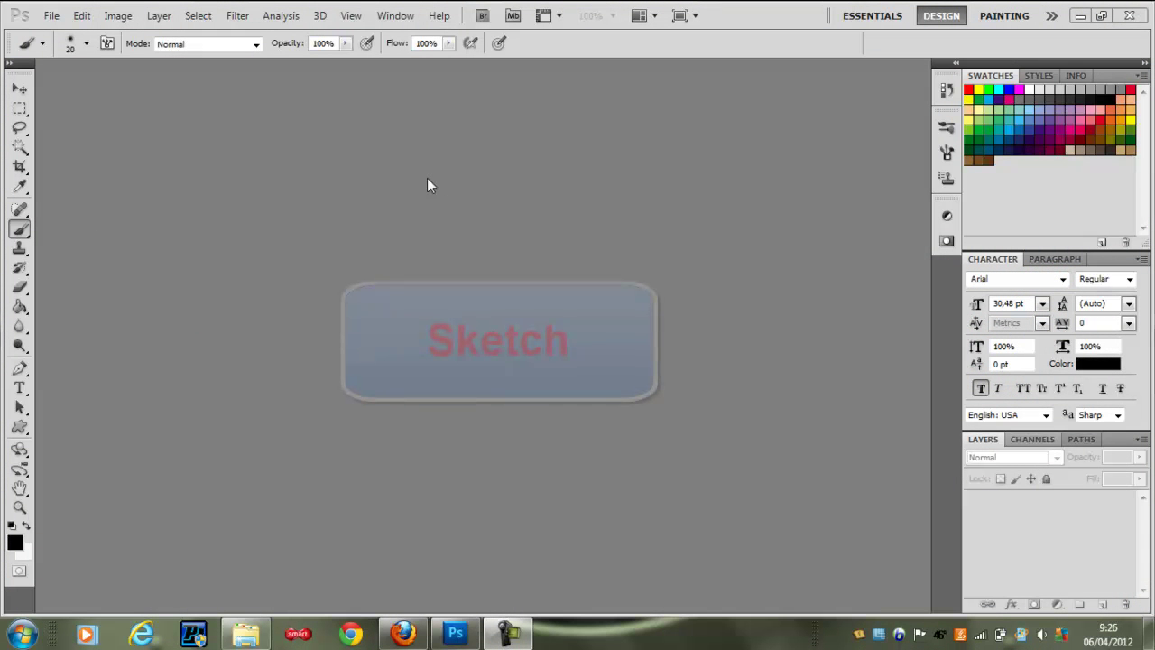
Open the MTS2_jaylo2112 portrait JPEG from the Bieber folder.
{"action": "left_click", "coordinate": [52, 16]}
{"action": "left_click", "coordinate": [61, 52]}
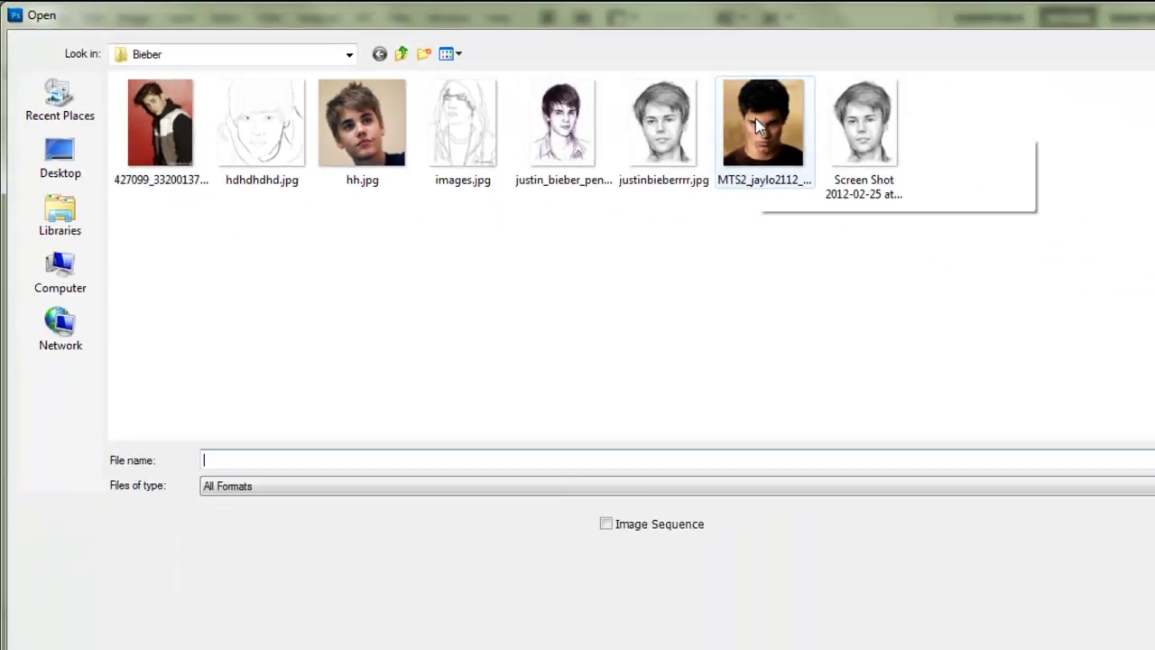
{"action": "double_click", "coordinate": [765, 121]}
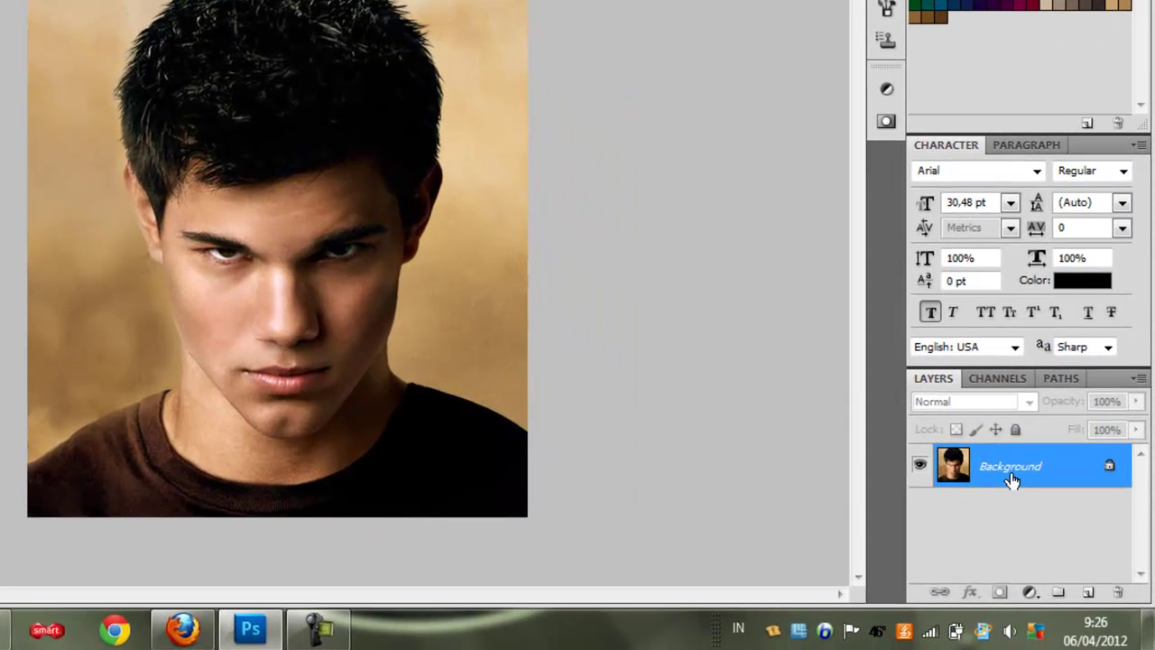
Duplicate the photo, desaturate the copy to black-and-white, then duplicate and invert that copy.
{"action": "key", "text": "ctrl+j"}
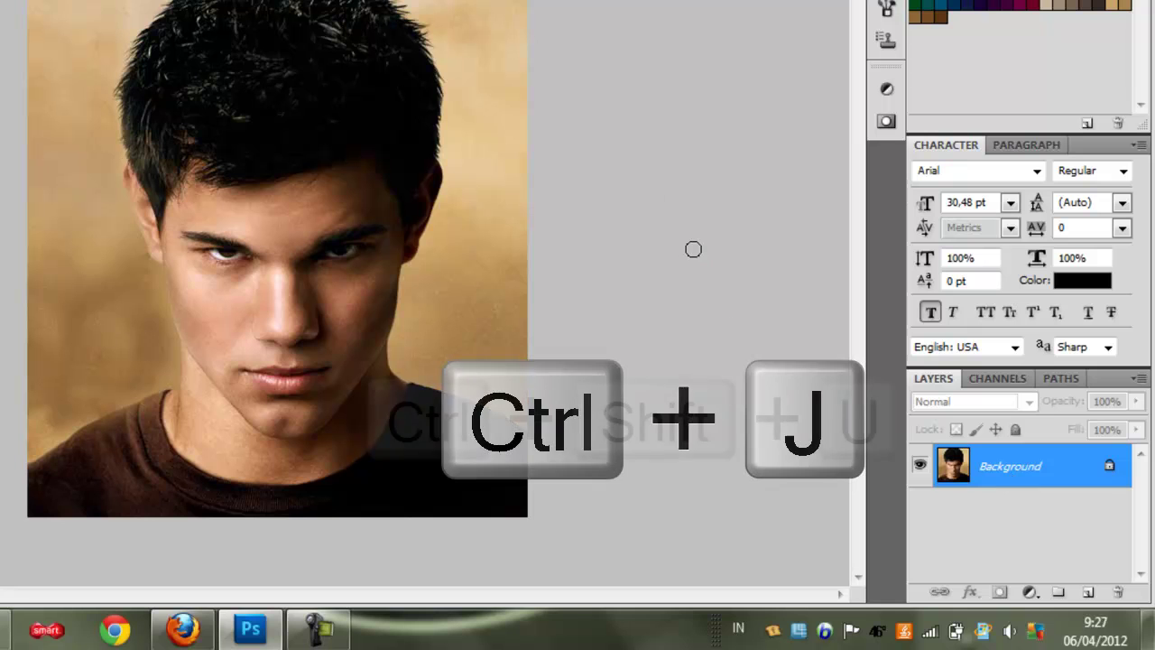
{"action": "key", "text": "ctrl+j"}
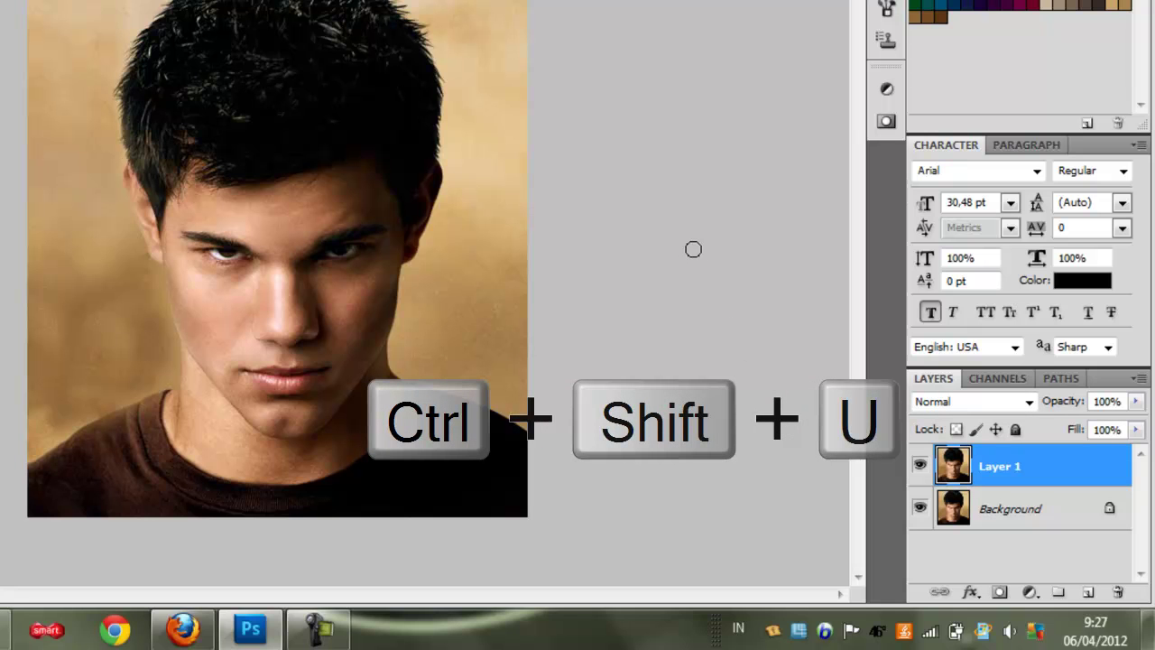
{"action": "key", "text": "ctrl+shift+u"}
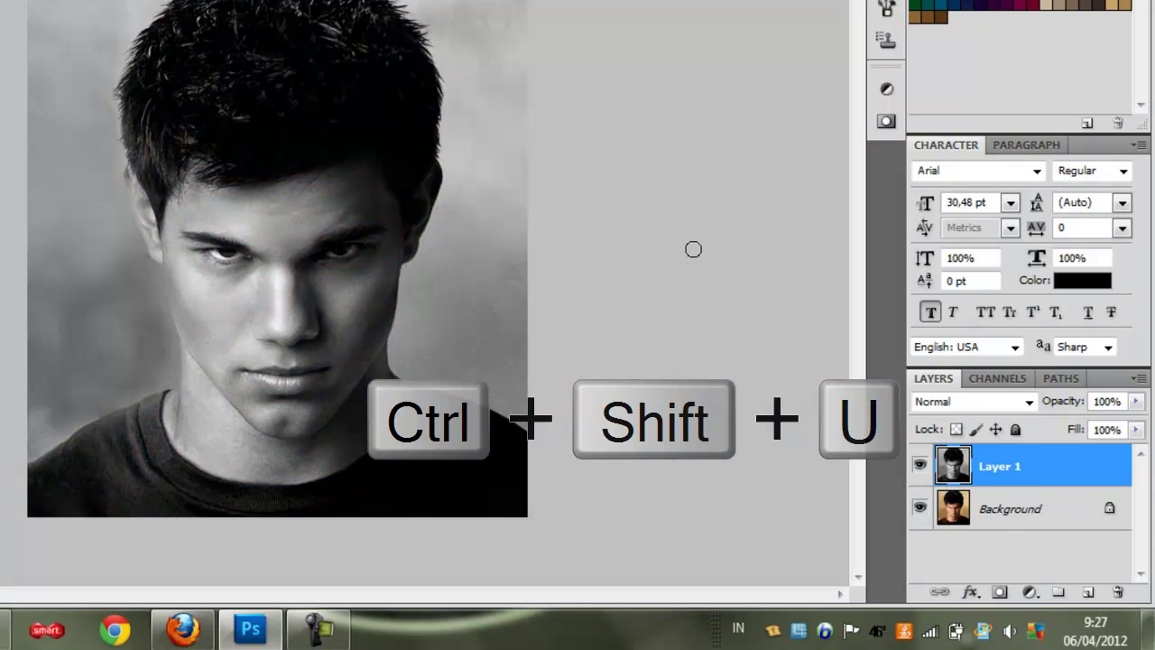
{"action": "key", "text": "ctrl+j"}
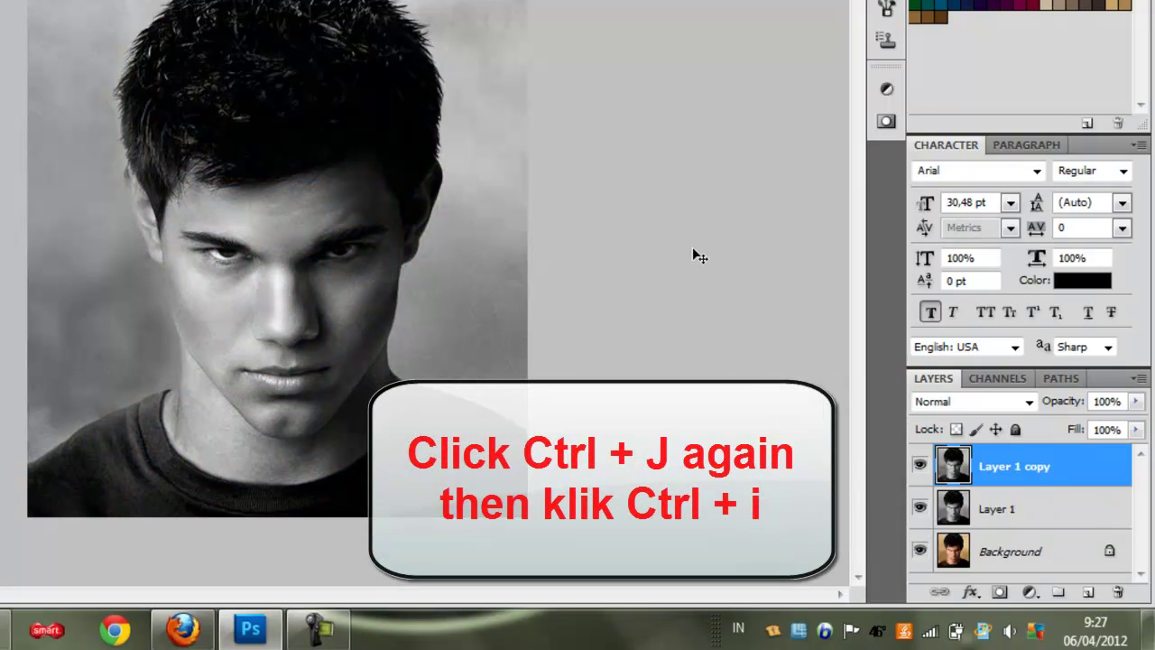
{"action": "key", "text": "ctrl+i"}
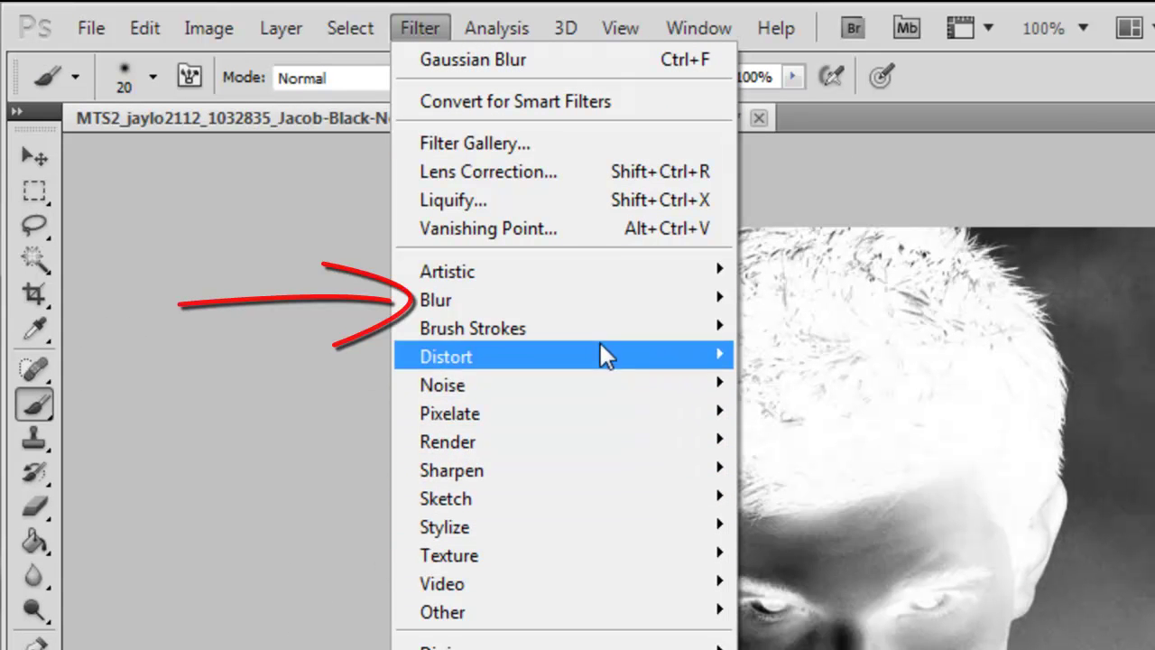
{"action": "mouse_move", "coordinate": [505, 300]}
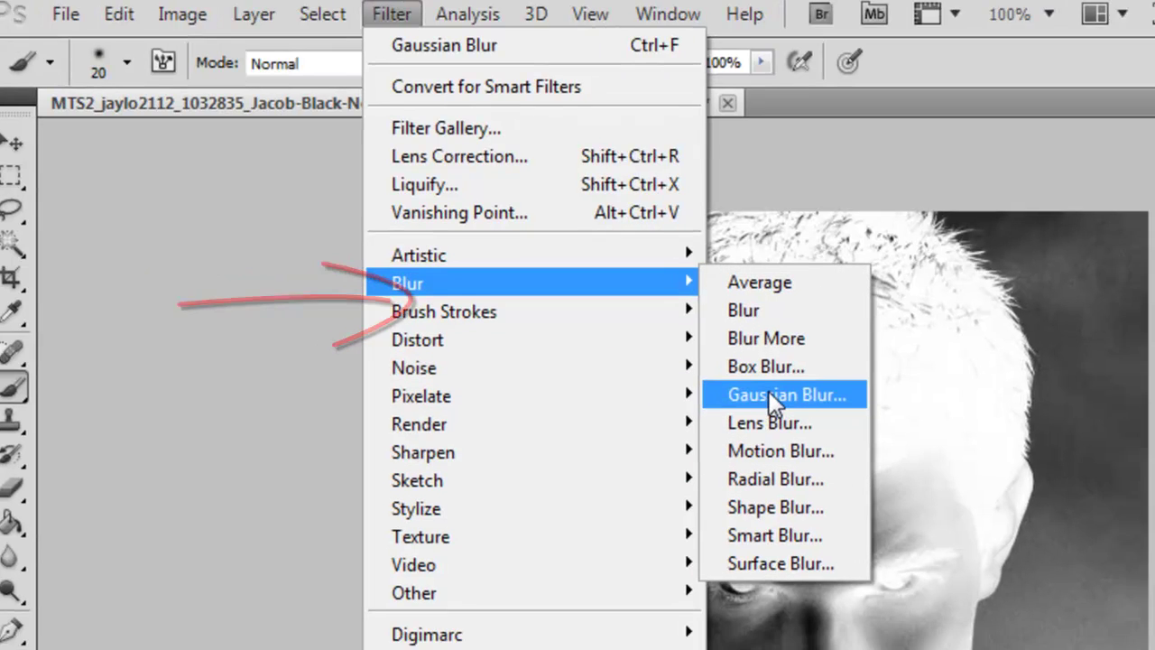
Gaussian-blur the negative layer at radius 5.0 and set its blend mode to Color Dodge.
{"action": "left_click", "coordinate": [794, 412]}
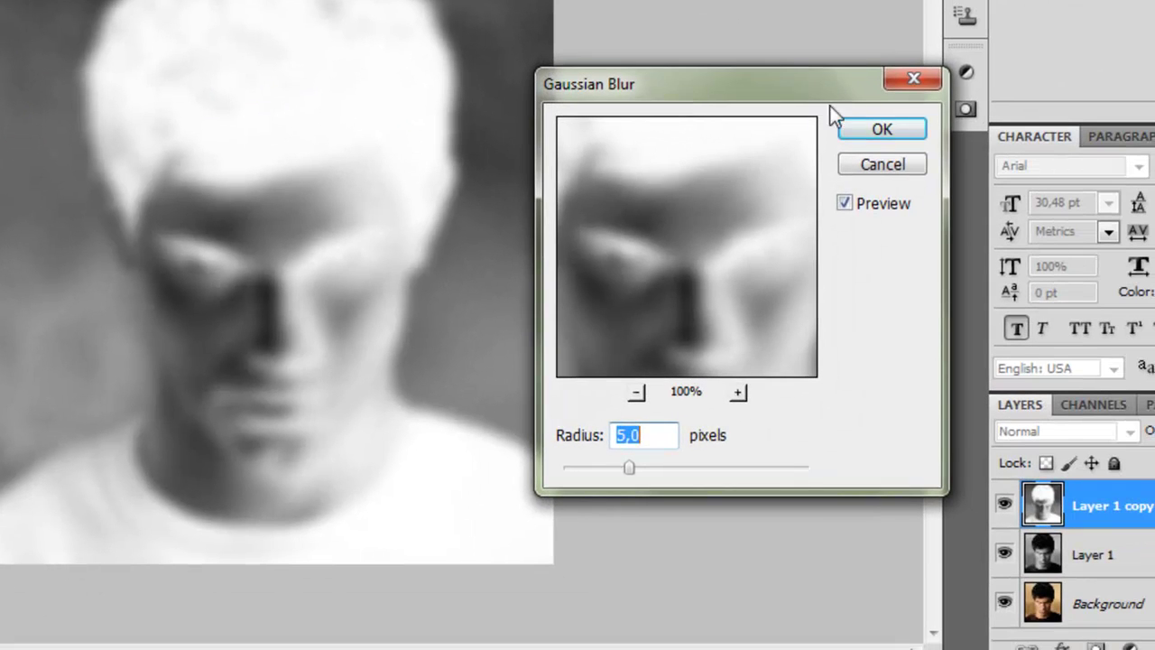
{"action": "left_click", "coordinate": [856, 130]}
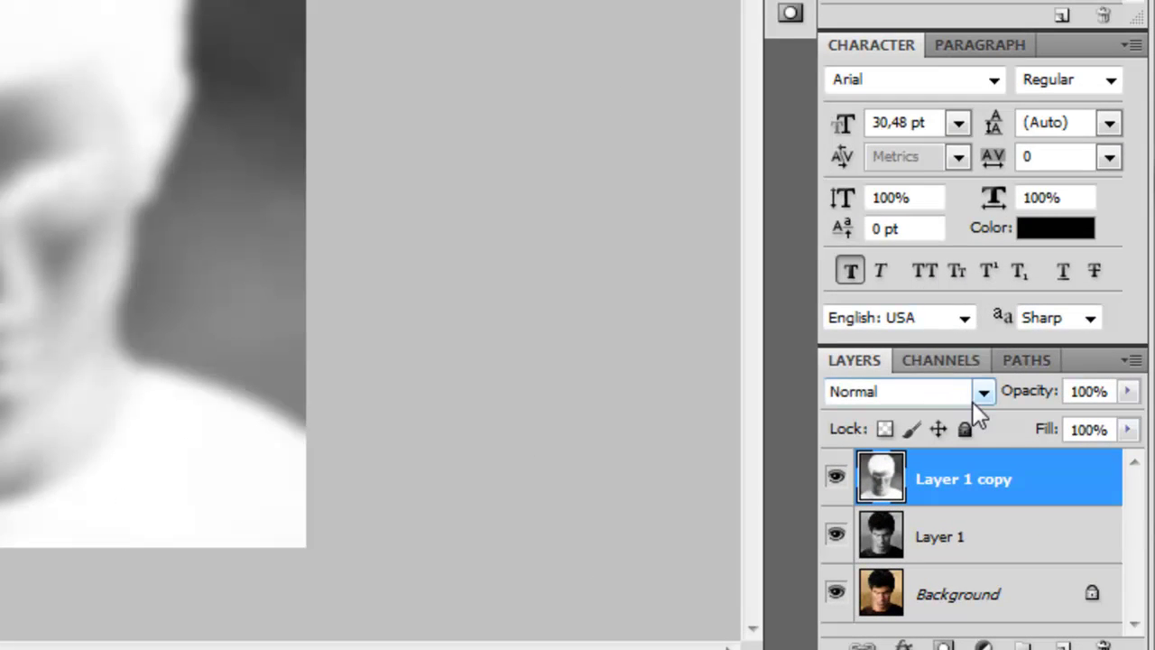
{"action": "left_click", "coordinate": [981, 391]}
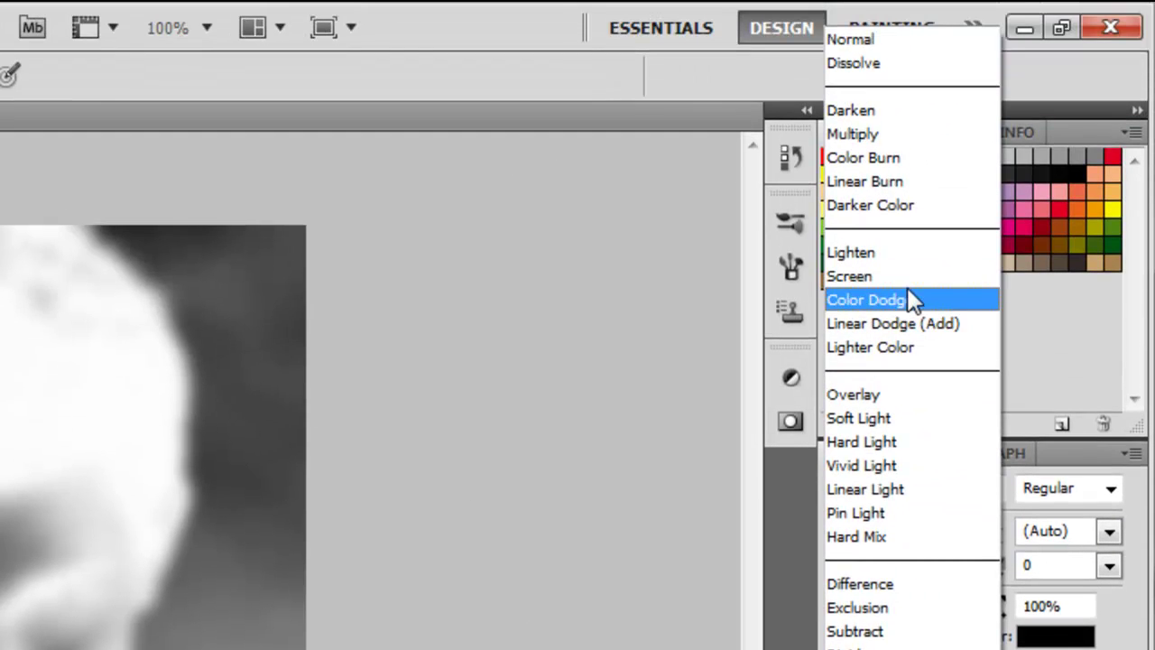
{"action": "left_click", "coordinate": [913, 297]}
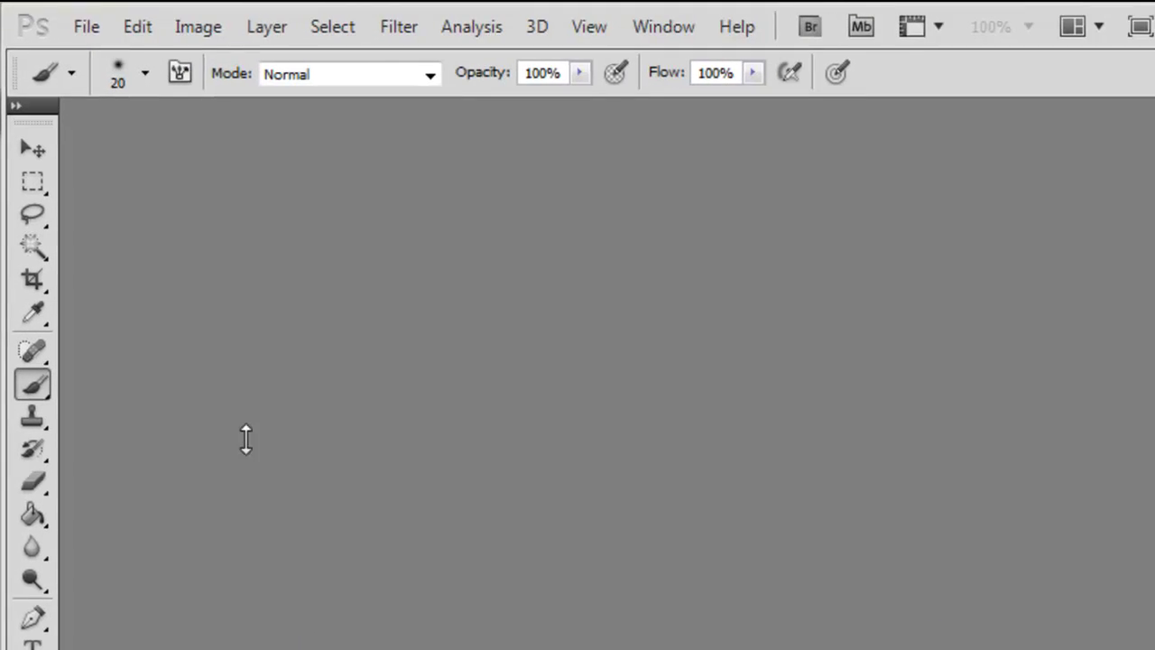
{"action": "left_click", "coordinate": [50, 14]}
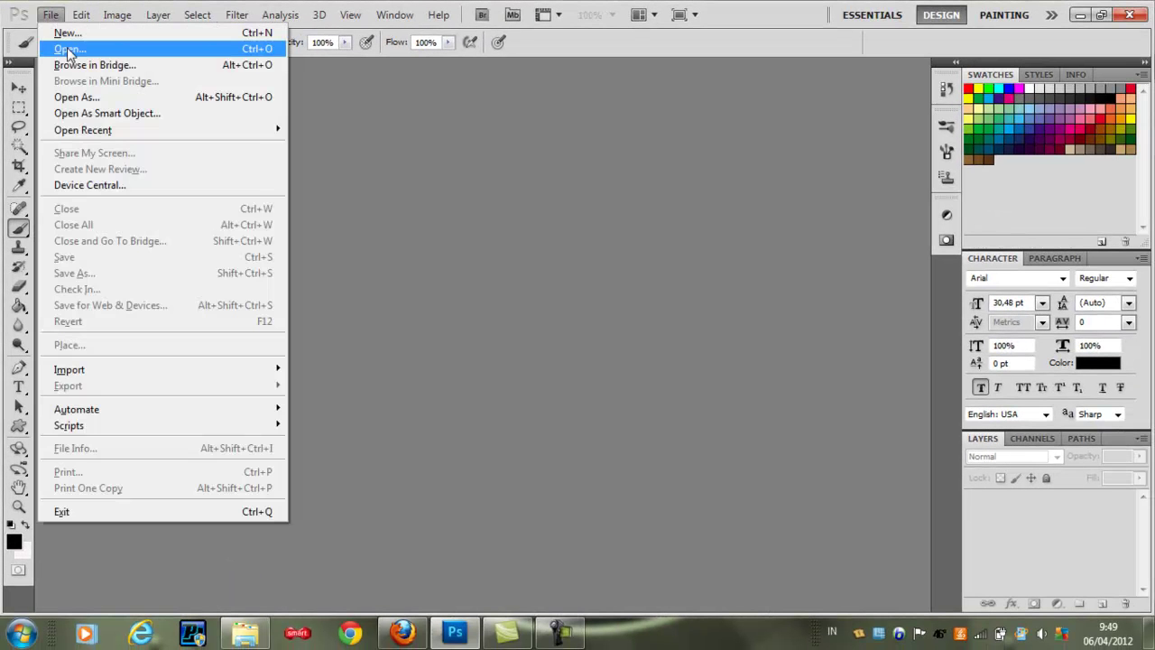
{"action": "left_click", "coordinate": [318, 136]}
{"action": "double_click", "coordinate": [318, 132]}
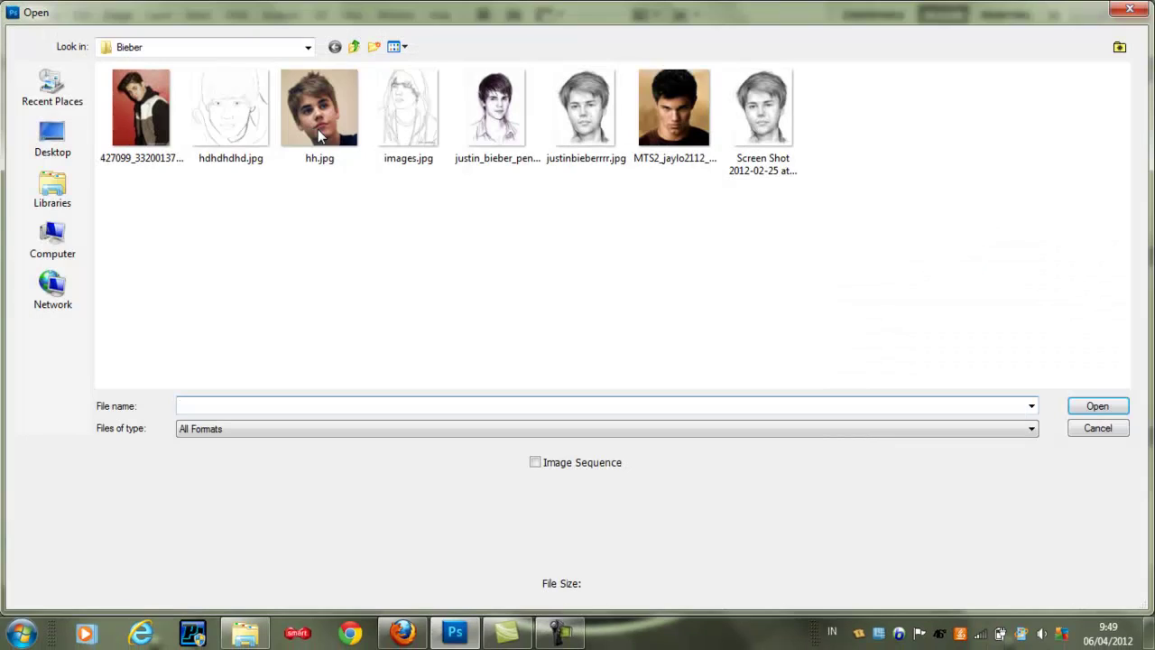
{"action": "left_click", "coordinate": [691, 101]}
{"action": "double_click", "coordinate": [691, 101]}
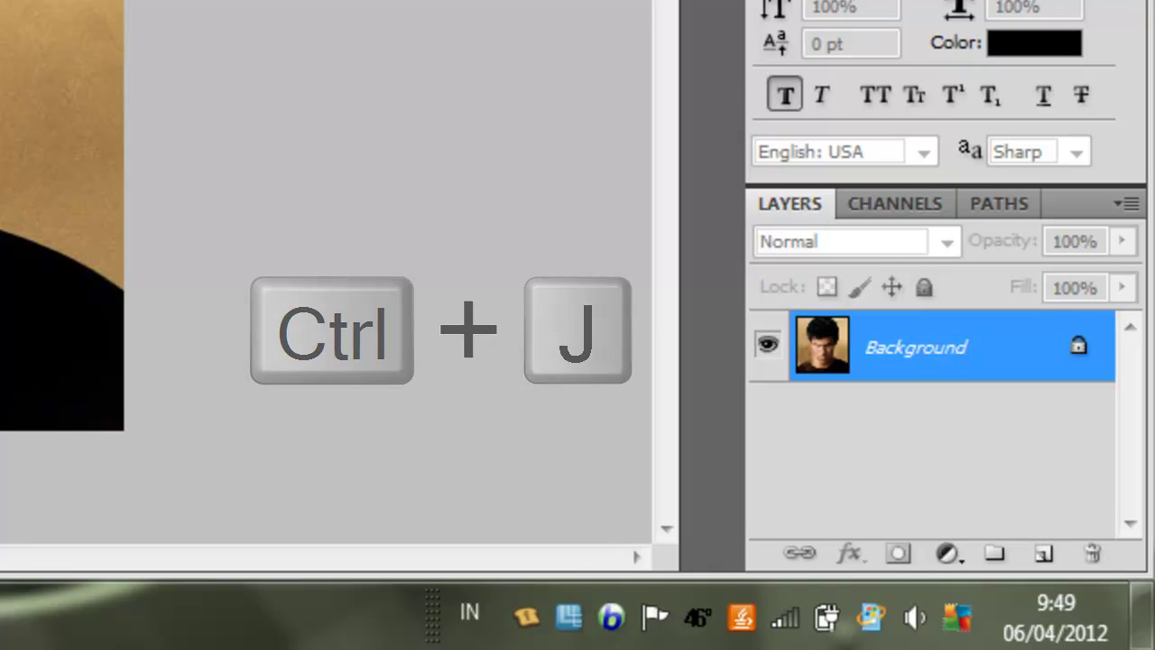
{"action": "key", "text": "ctrl+j"}
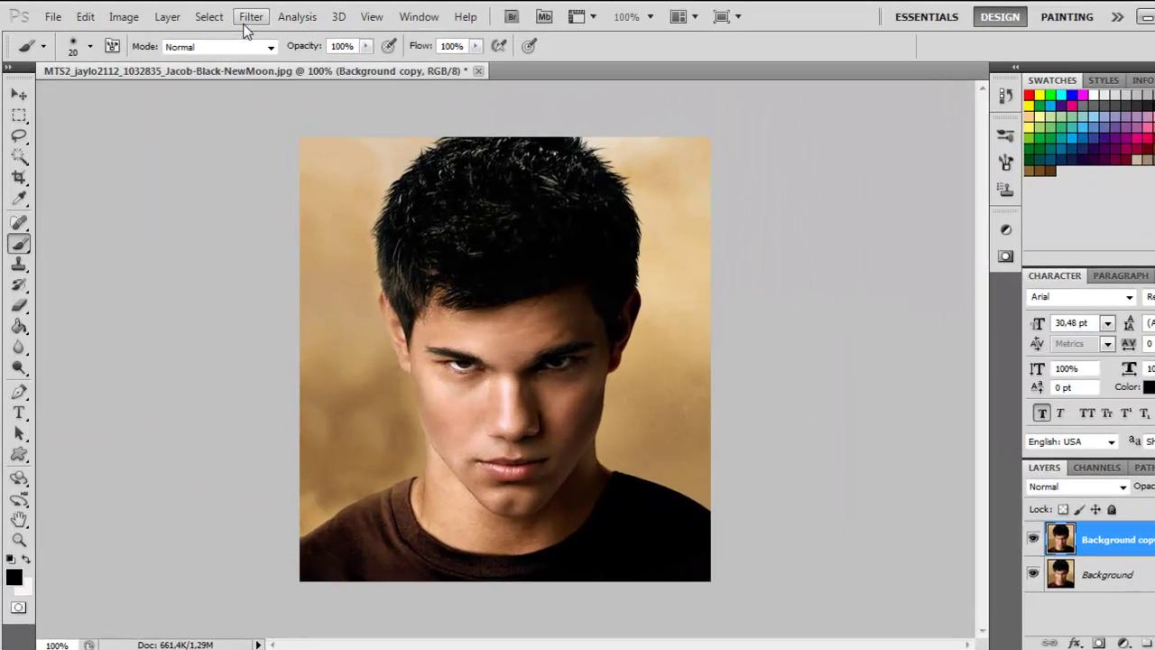
{"action": "left_click", "coordinate": [235, 15]}
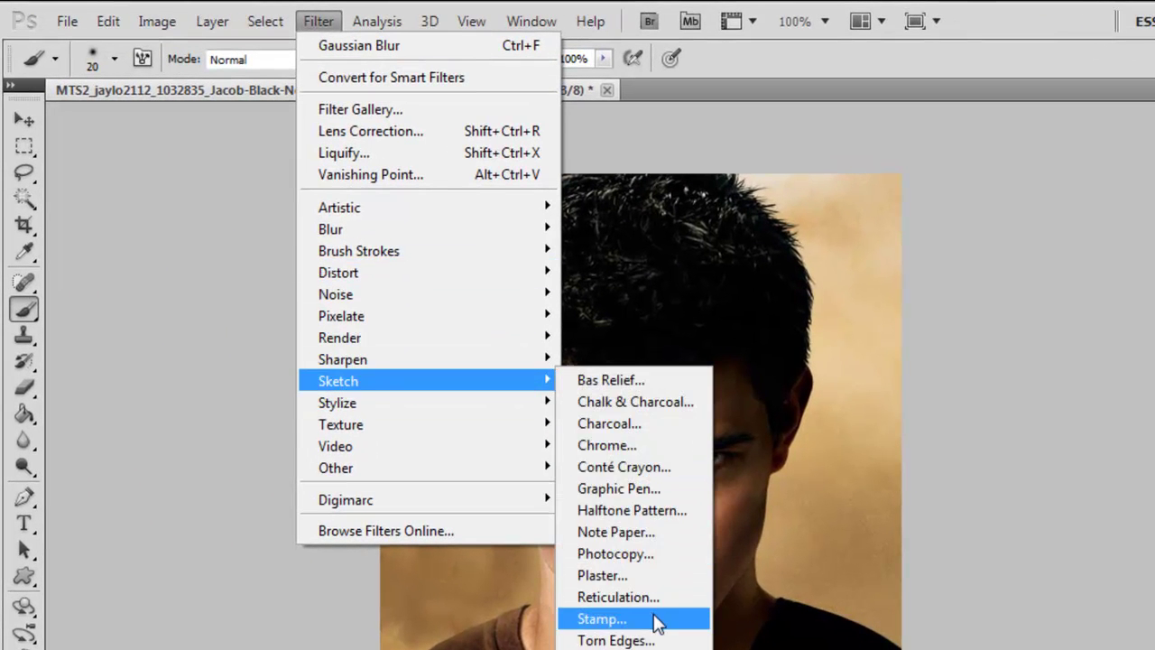
Apply the Sketch > Stamp filter with Light/Dark Balance 2 to the Background copy.
{"action": "mouse_move", "coordinate": [338, 381]}
{"action": "left_click", "coordinate": [655, 619]}
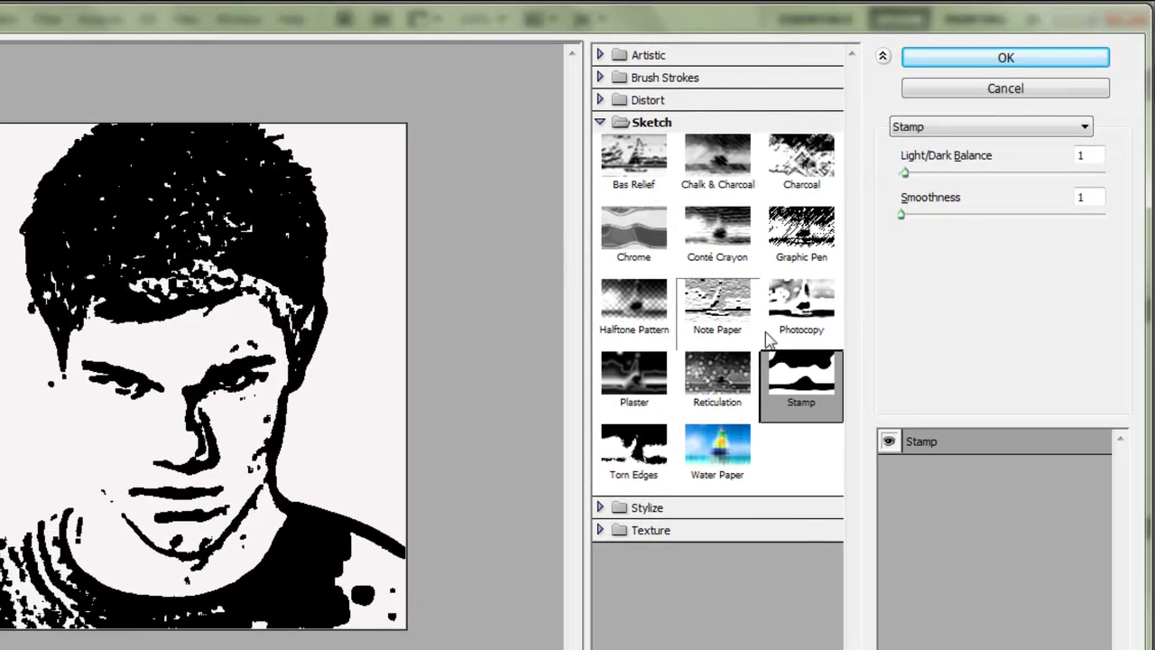
{"action": "left_click_drag", "start_coordinate": [901, 172], "coordinate": [908, 174]}
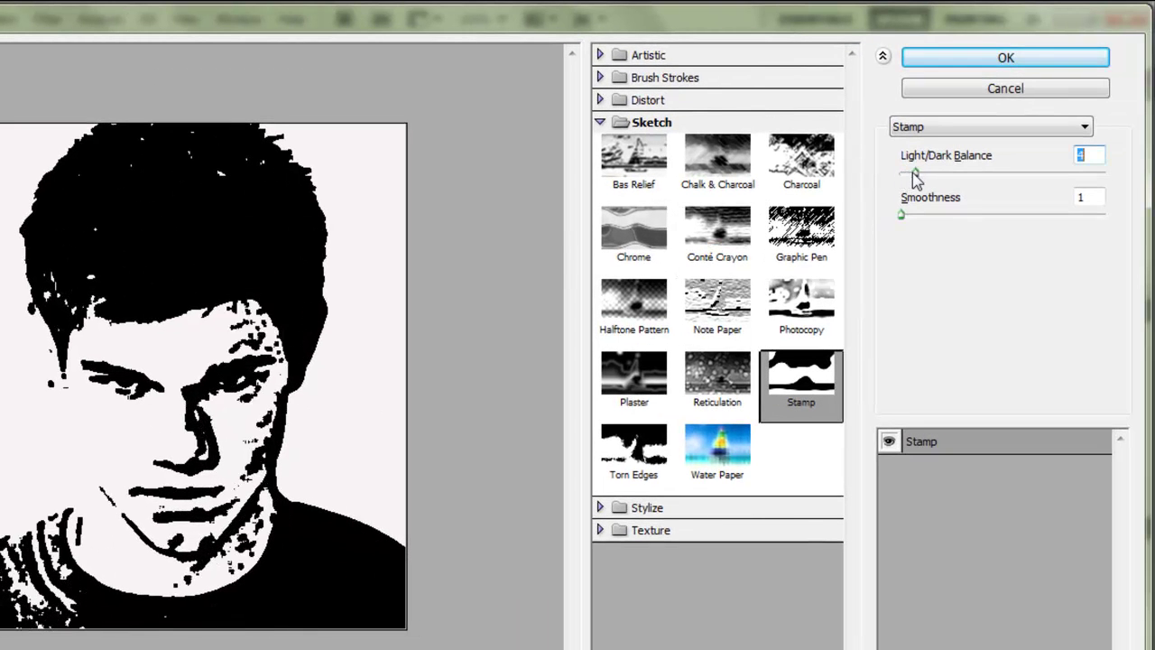
{"action": "left_click", "coordinate": [974, 56]}
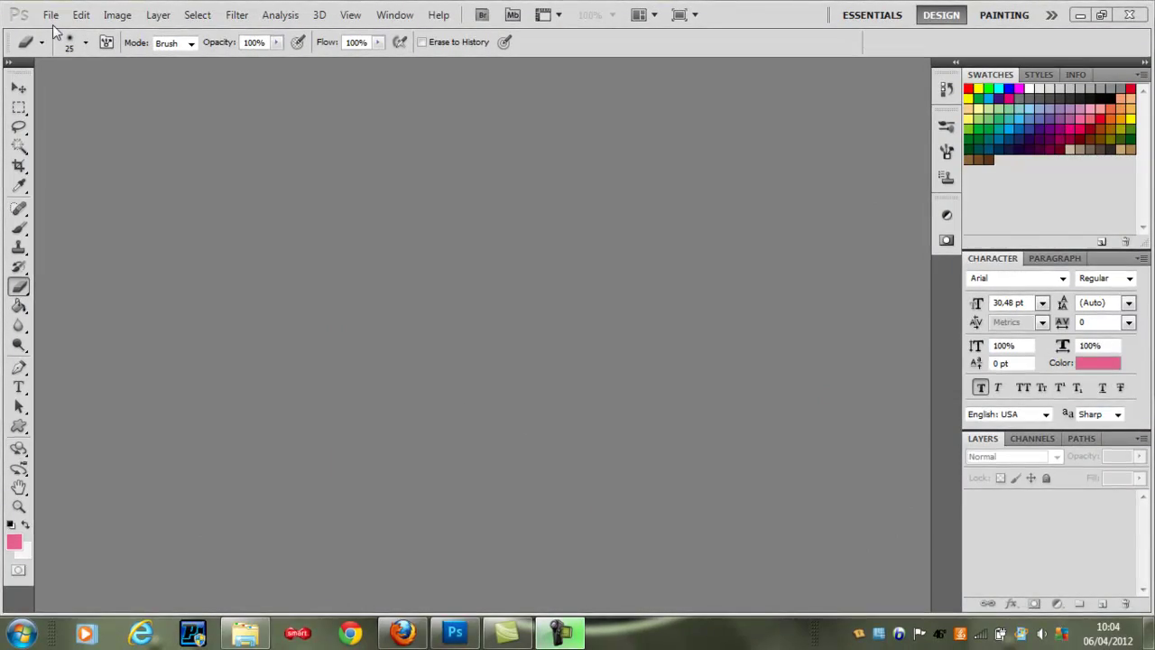
Try opening another portrait JPEG and dismiss the invalid JPEG marker error.
{"action": "left_click", "coordinate": [54, 16]}
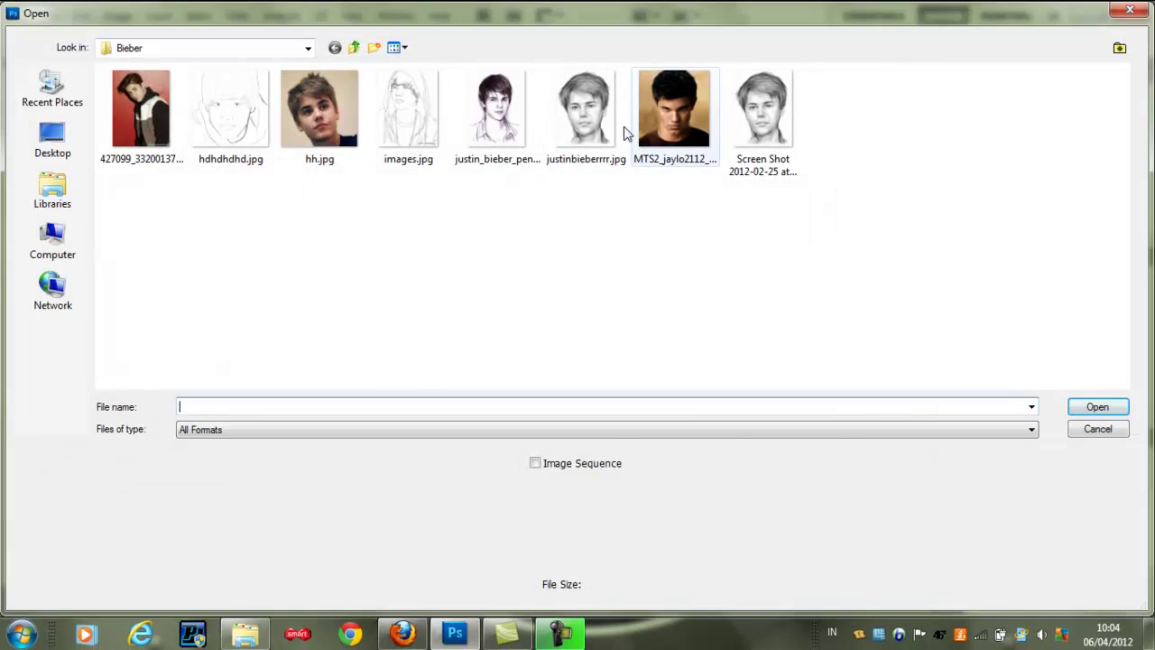
{"action": "left_click", "coordinate": [603, 127]}
{"action": "double_click", "coordinate": [603, 126]}
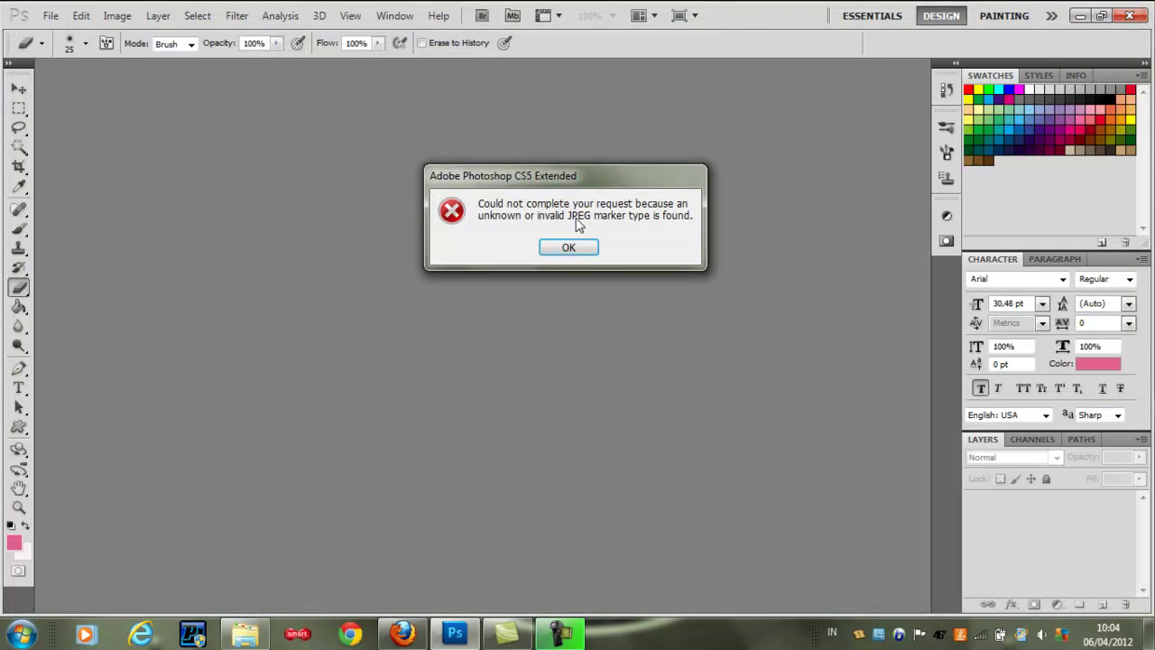
{"action": "left_click", "coordinate": [568, 249]}
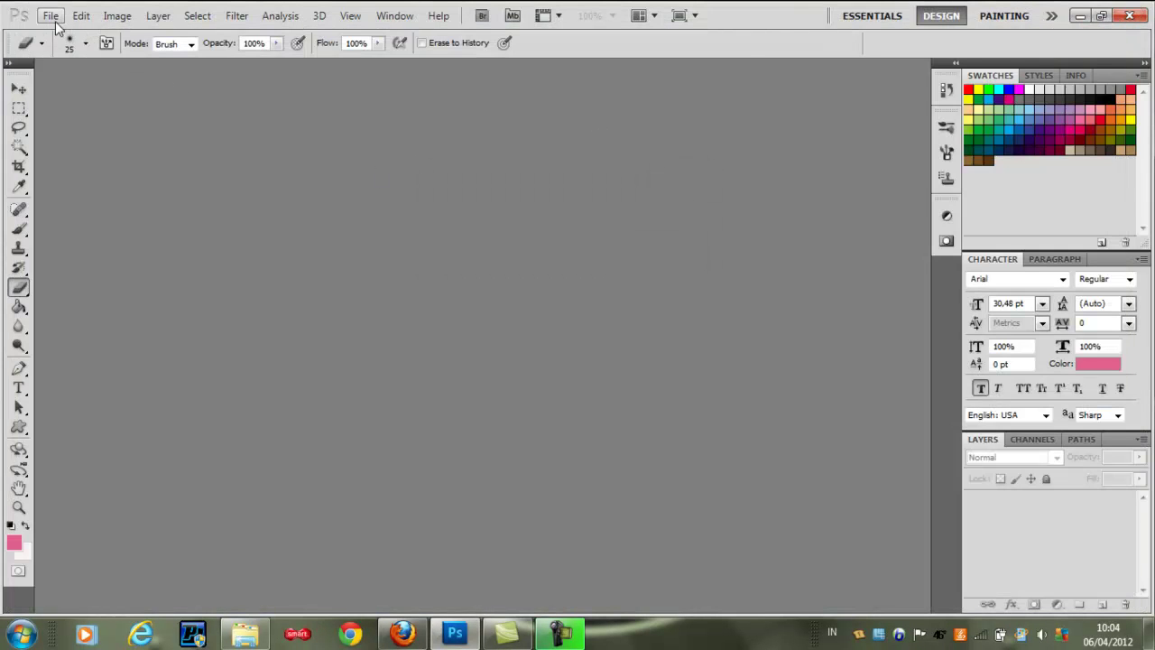
Open the pencil portrait 'Screen Shot 2012-02-25 at 9.28.19 PM.png'.
{"action": "left_click", "coordinate": [50, 15]}
{"action": "left_click", "coordinate": [56, 46]}
{"action": "double_click", "coordinate": [749, 140]}
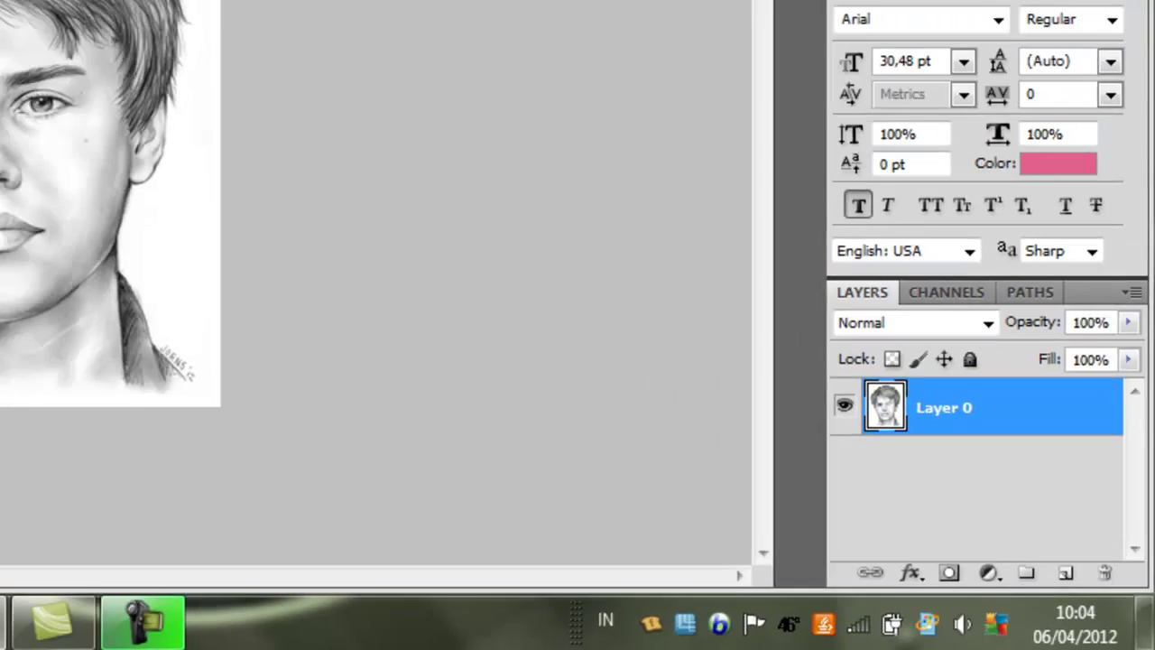
Duplicate Layer 0, naming the copy 'er'.
{"action": "left_click", "coordinate": [154, 14]}
{"action": "left_click", "coordinate": [176, 56]}
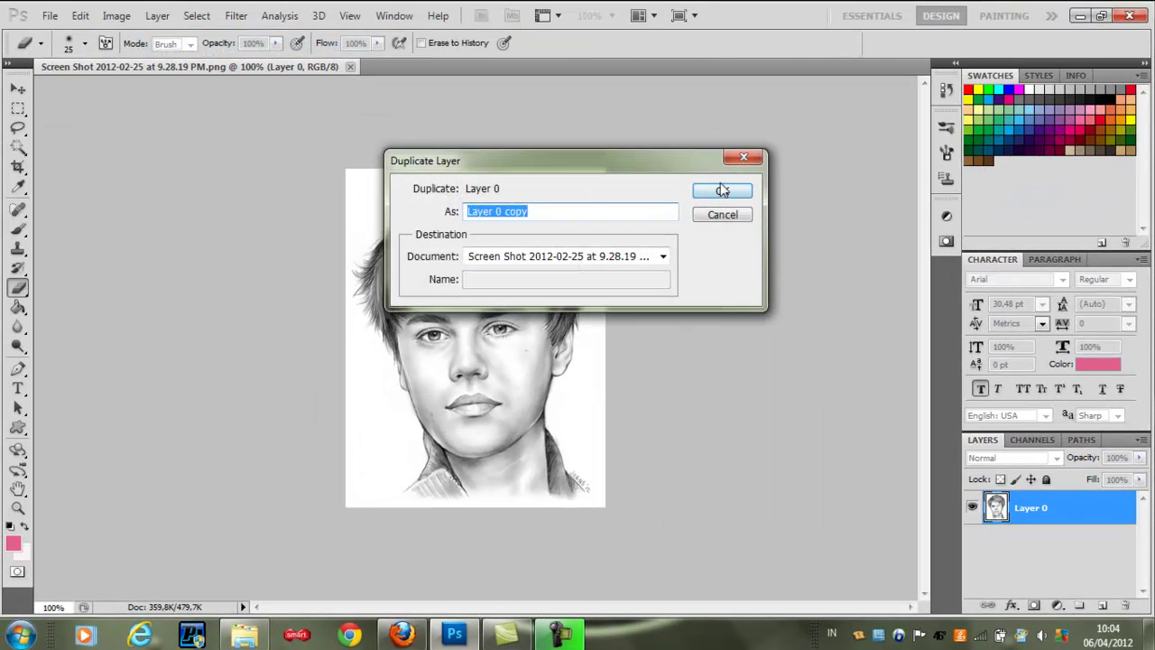
{"action": "type", "text": "Bieb"}
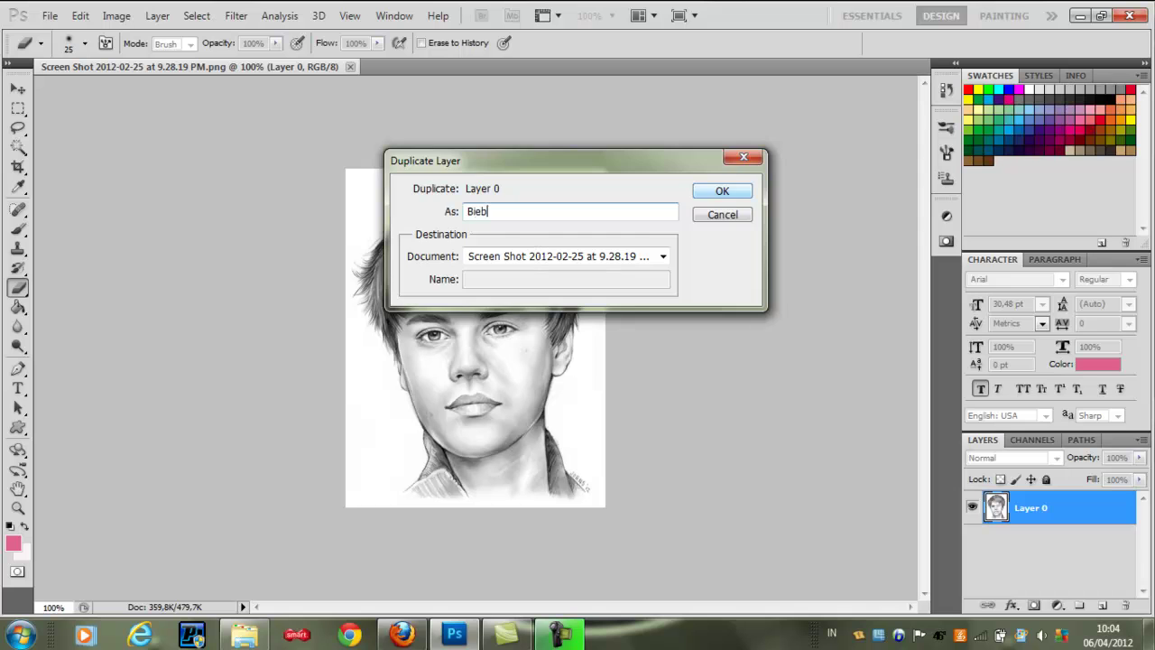
{"action": "type", "text": "er"}
{"action": "key", "text": "Return"}
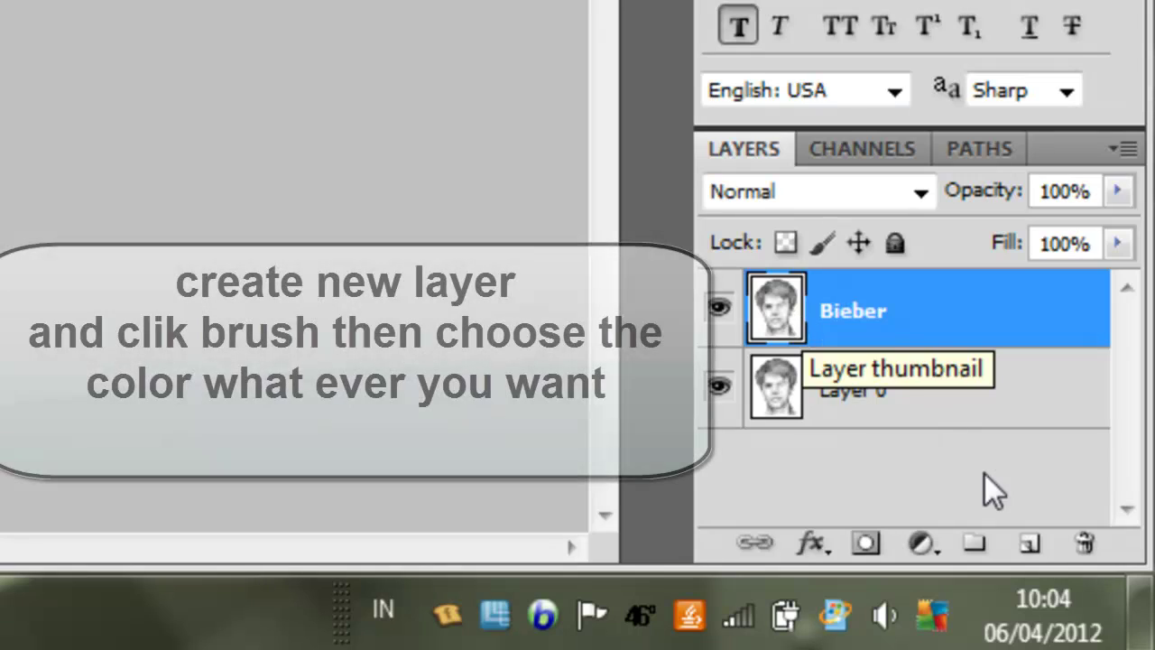
Add an empty Layer 1 on top, zoom in on the face and select the Brush tool.
{"action": "left_click", "coordinate": [1028, 546]}
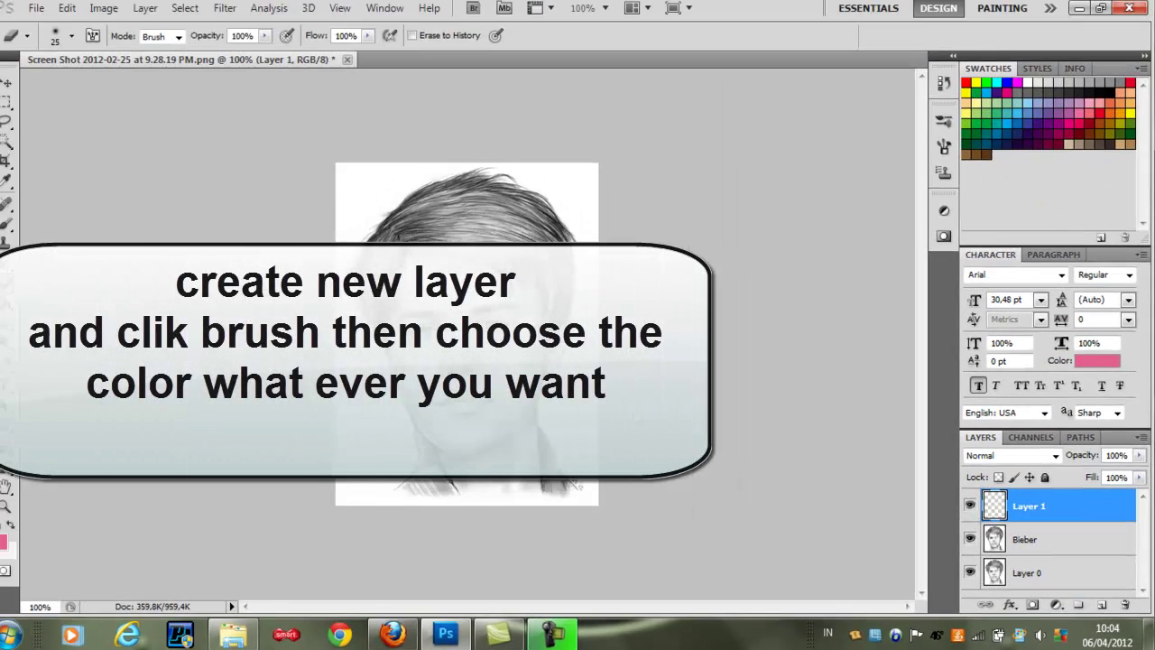
{"action": "key", "text": "ctrl+plus"}
{"action": "key", "text": "ctrl+plus"}
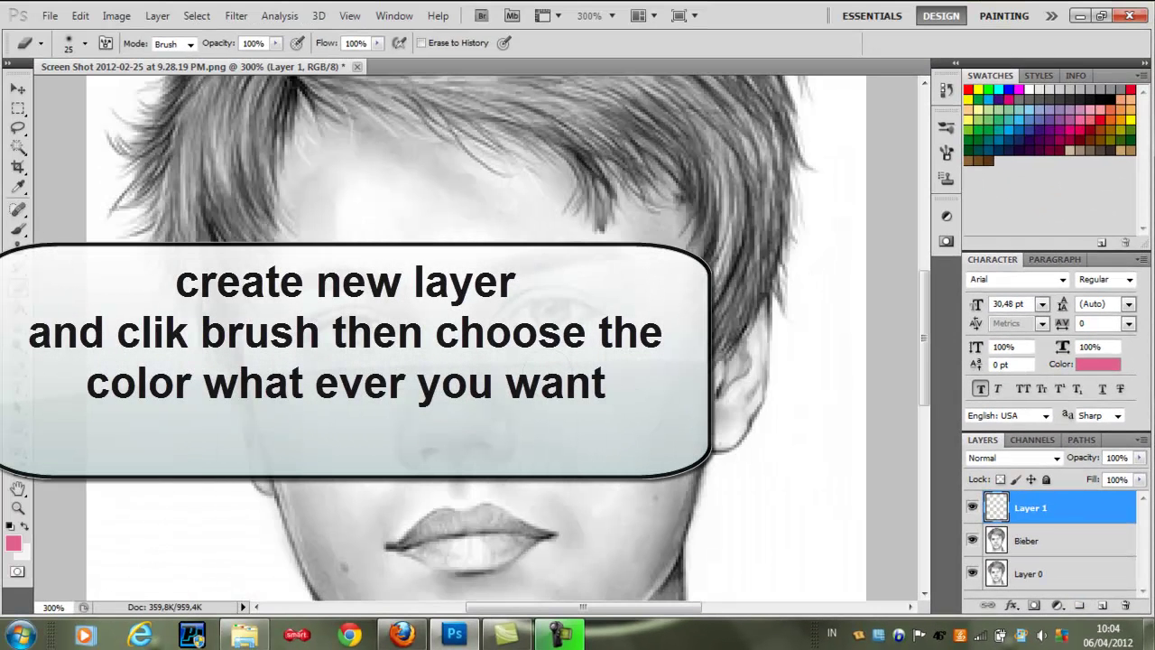
{"action": "left_click", "coordinate": [19, 230]}
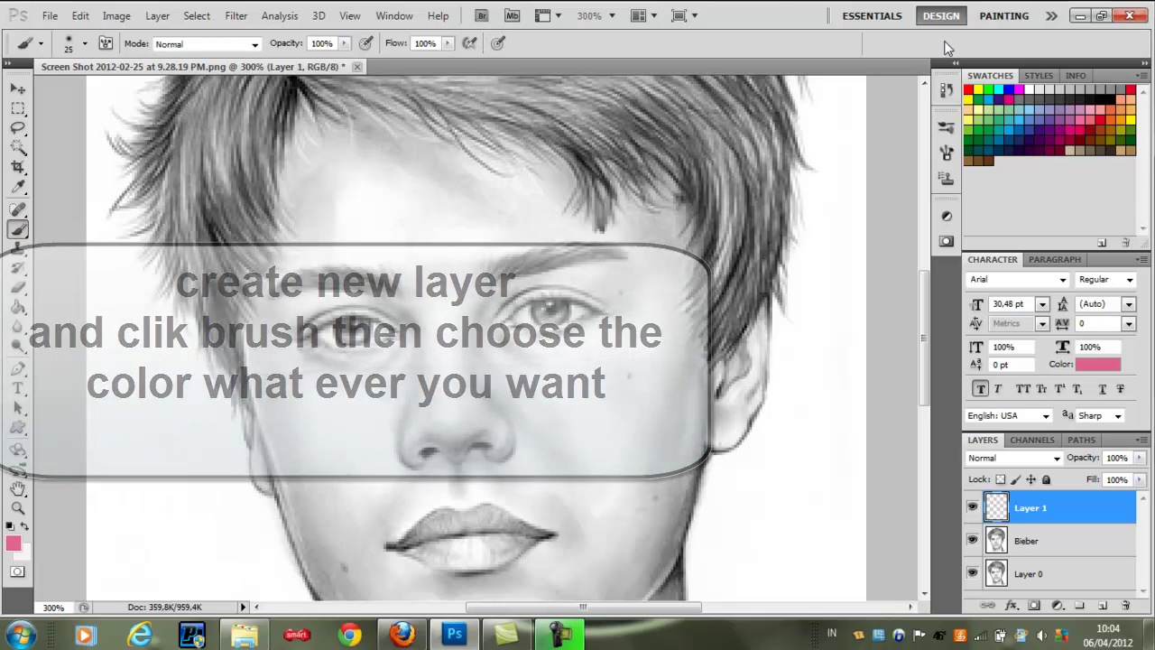
Set the foreground colour to the pale peach skin tone ffe6c0.
{"action": "left_click", "coordinate": [968, 114]}
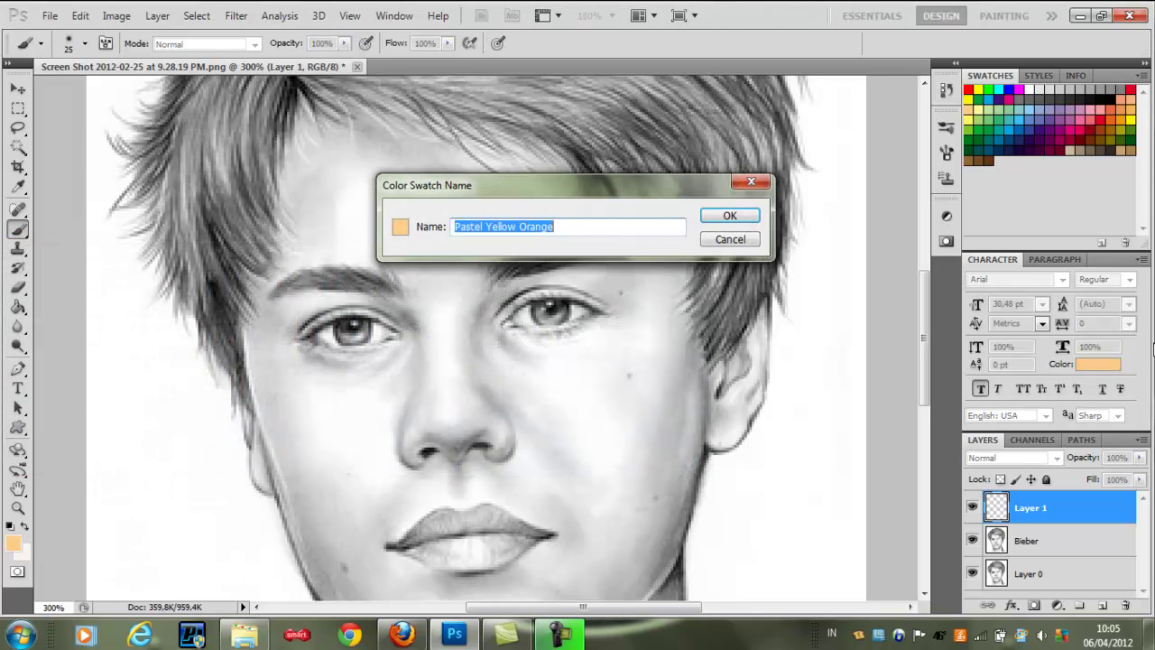
{"action": "left_click", "coordinate": [747, 184]}
{"action": "left_click", "coordinate": [1079, 363]}
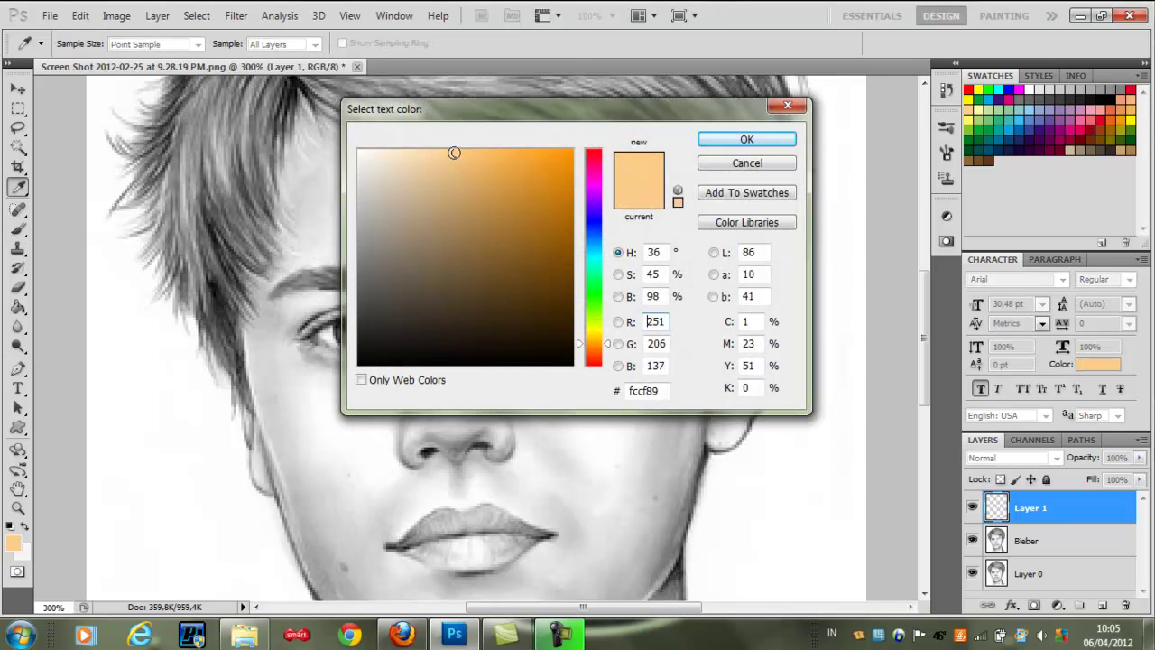
{"action": "left_click_drag", "start_coordinate": [454, 152], "coordinate": [415, 129]}
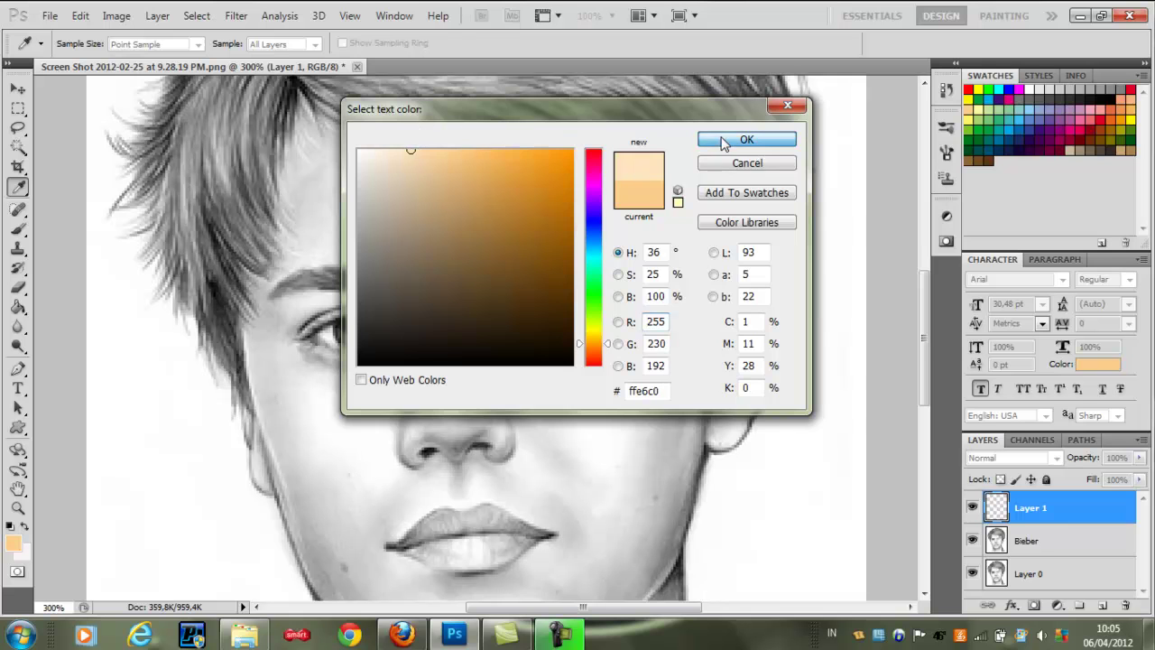
{"action": "left_click", "coordinate": [725, 142]}
{"action": "left_click_drag", "start_coordinate": [922, 338], "coordinate": [922, 365]}
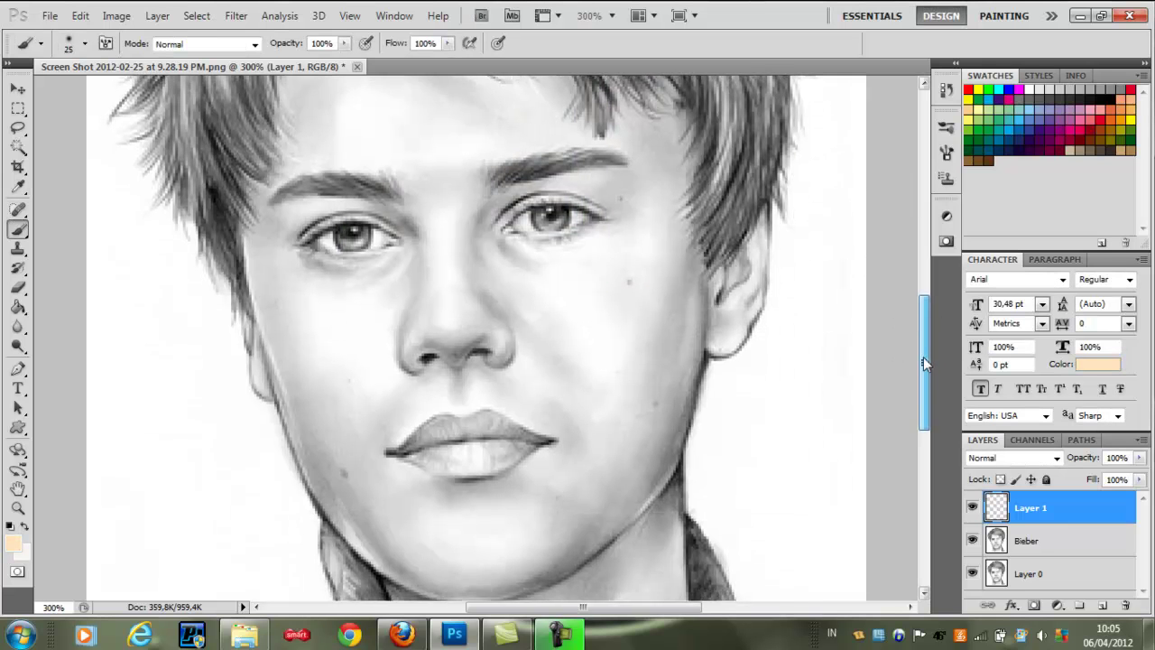
Brush peach over the cheeks, chin, lower jaw and beside the nose on Layer 1.
{"action": "left_click_drag", "start_coordinate": [607, 346], "coordinate": [607, 383]}
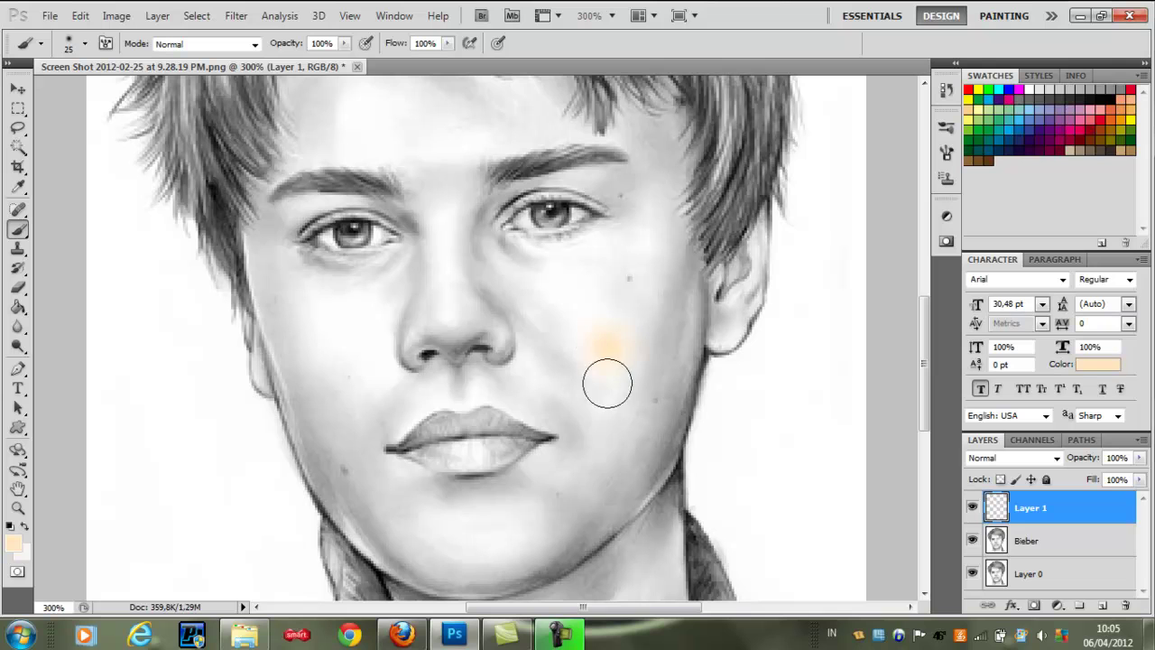
{"action": "left_click_drag", "start_coordinate": [565, 478], "coordinate": [542, 502]}
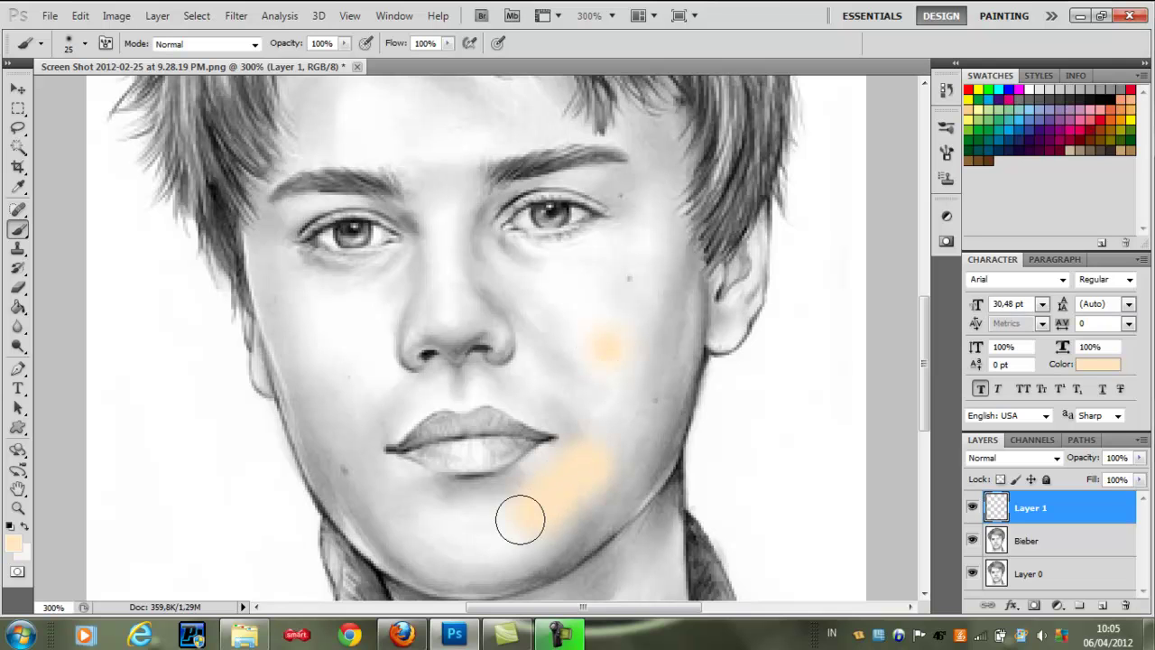
{"action": "key", "text": "bracketright"}
{"action": "key", "text": "bracketright"}
{"action": "mouse_move", "coordinate": [498, 540]}
{"action": "left_mouse_down"}
{"action": "mouse_move", "coordinate": [611, 457]}
{"action": "mouse_move", "coordinate": [652, 351]}
{"action": "mouse_move", "coordinate": [657, 284]}
{"action": "mouse_move", "coordinate": [656, 297]}
{"action": "mouse_move", "coordinate": [658, 154]}
{"action": "mouse_move", "coordinate": [505, 121]}
{"action": "mouse_move", "coordinate": [443, 193]}
{"action": "mouse_move", "coordinate": [454, 201]}
{"action": "mouse_move", "coordinate": [443, 304]}
{"action": "mouse_move", "coordinate": [410, 334]}
{"action": "mouse_move", "coordinate": [469, 330]}
{"action": "mouse_move", "coordinate": [559, 370]}
{"action": "mouse_move", "coordinate": [572, 310]}
{"action": "mouse_move", "coordinate": [562, 297]}
{"action": "mouse_move", "coordinate": [518, 298]}
{"action": "mouse_move", "coordinate": [420, 353]}
{"action": "mouse_move", "coordinate": [508, 353]}
{"action": "mouse_move", "coordinate": [544, 371]}
{"action": "mouse_move", "coordinate": [406, 382]}
{"action": "mouse_move", "coordinate": [382, 361]}
{"action": "mouse_move", "coordinate": [348, 464]}
{"action": "mouse_move", "coordinate": [464, 526]}
{"action": "mouse_move", "coordinate": [524, 515]}
{"action": "left_mouse_up"}
{"action": "mouse_move", "coordinate": [311, 378]}
{"action": "left_mouse_down"}
{"action": "mouse_move", "coordinate": [335, 392]}
{"action": "mouse_move", "coordinate": [328, 328]}
{"action": "mouse_move", "coordinate": [301, 296]}
{"action": "mouse_move", "coordinate": [308, 332]}
{"action": "mouse_move", "coordinate": [374, 318]}
{"action": "left_mouse_up"}
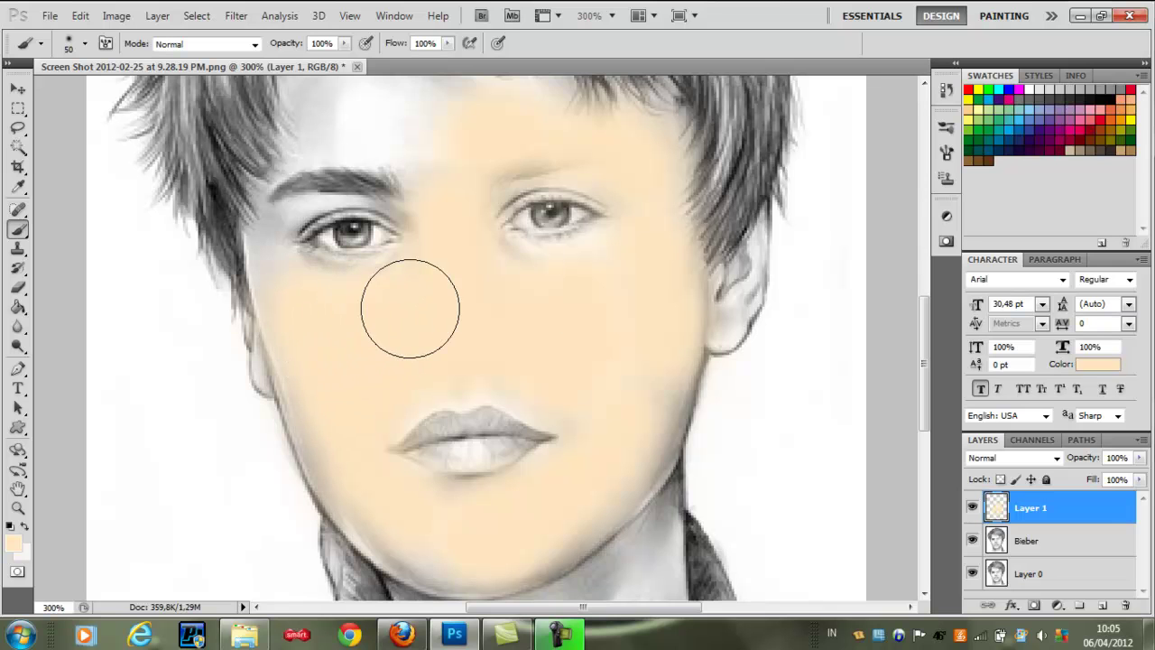
{"action": "mouse_move", "coordinate": [400, 515]}
{"action": "left_mouse_down"}
{"action": "mouse_move", "coordinate": [492, 352]}
{"action": "mouse_move", "coordinate": [554, 374]}
{"action": "mouse_move", "coordinate": [557, 387]}
{"action": "mouse_move", "coordinate": [438, 515]}
{"action": "mouse_move", "coordinate": [451, 516]}
{"action": "left_mouse_up"}
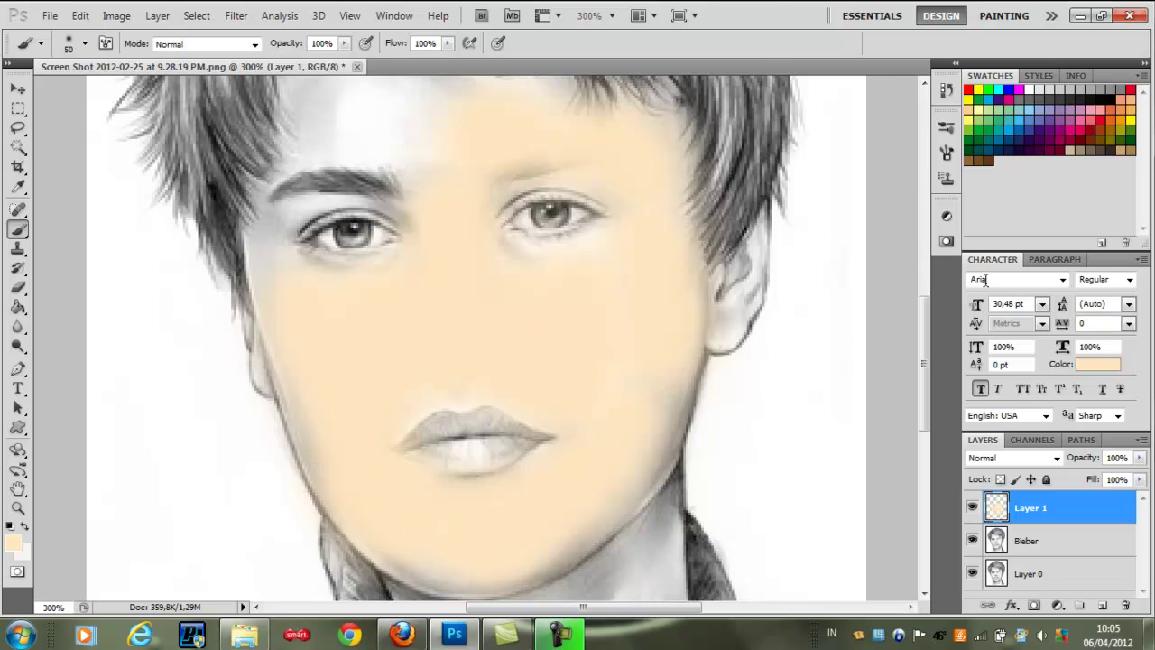
{"action": "mouse_move", "coordinate": [924, 323]}
{"action": "left_mouse_down"}
{"action": "mouse_move", "coordinate": [924, 242]}
{"action": "mouse_move", "coordinate": [924, 278]}
{"action": "left_mouse_up"}
{"action": "mouse_move", "coordinate": [446, 335]}
{"action": "left_mouse_down"}
{"action": "mouse_move", "coordinate": [425, 292]}
{"action": "mouse_move", "coordinate": [346, 245]}
{"action": "mouse_move", "coordinate": [331, 276]}
{"action": "mouse_move", "coordinate": [351, 286]}
{"action": "mouse_move", "coordinate": [257, 371]}
{"action": "mouse_move", "coordinate": [289, 373]}
{"action": "mouse_move", "coordinate": [270, 405]}
{"action": "mouse_move", "coordinate": [279, 451]}
{"action": "left_mouse_up"}
{"action": "key", "text": "bracketleft"}
{"action": "key", "text": "bracketleft"}
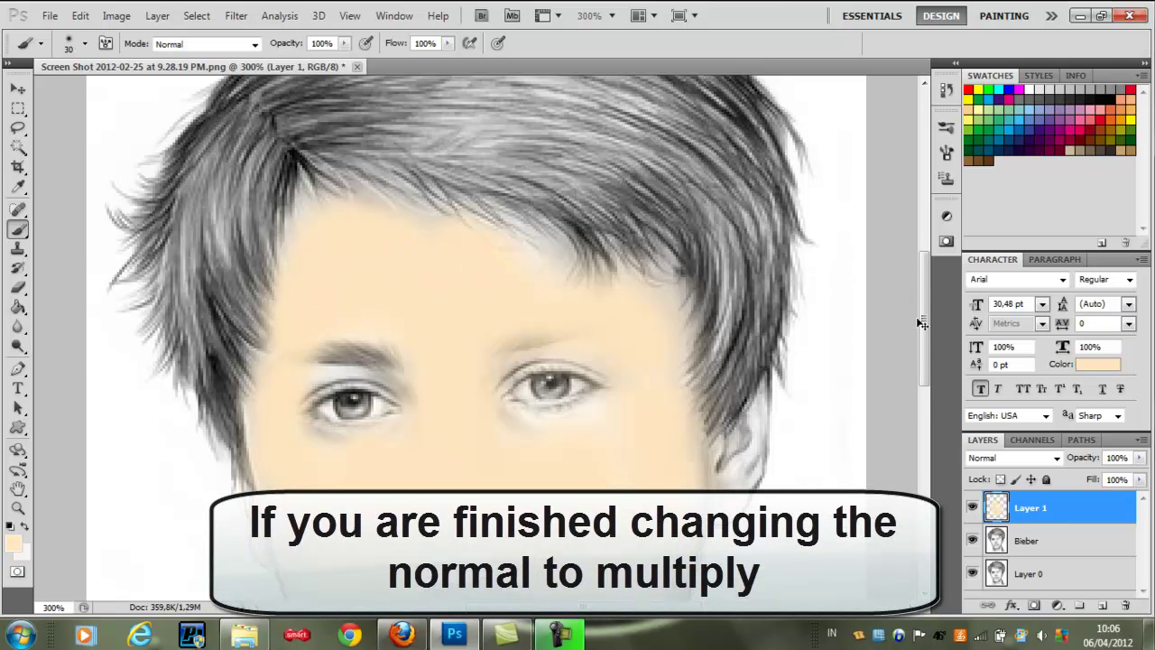
{"action": "key", "text": "ctrl+minus"}
{"action": "key", "text": "ctrl+minus"}
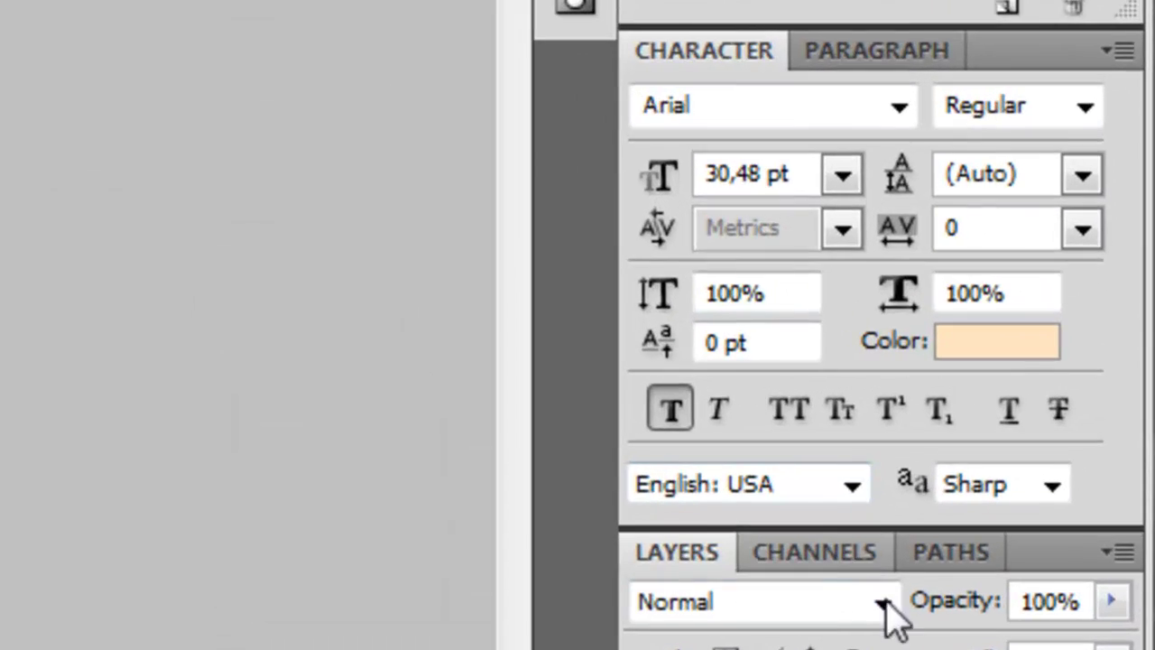
Set Layer 1's blend mode to Multiply and zoom in to 200%.
{"action": "left_click", "coordinate": [1056, 458]}
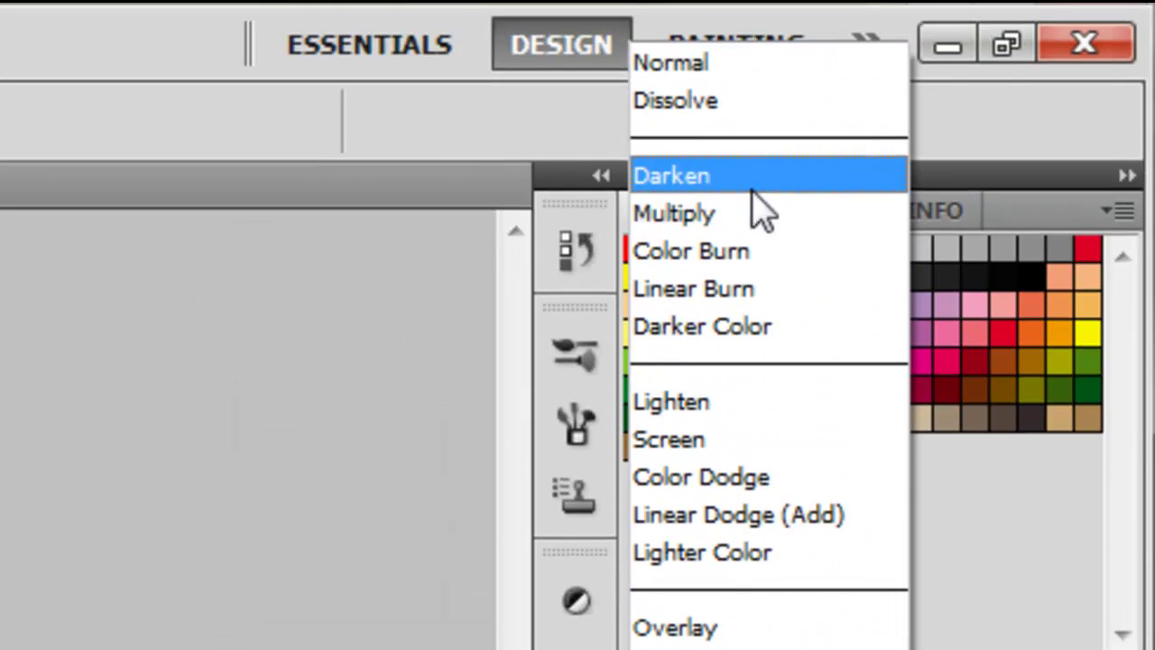
{"action": "left_click", "coordinate": [753, 222]}
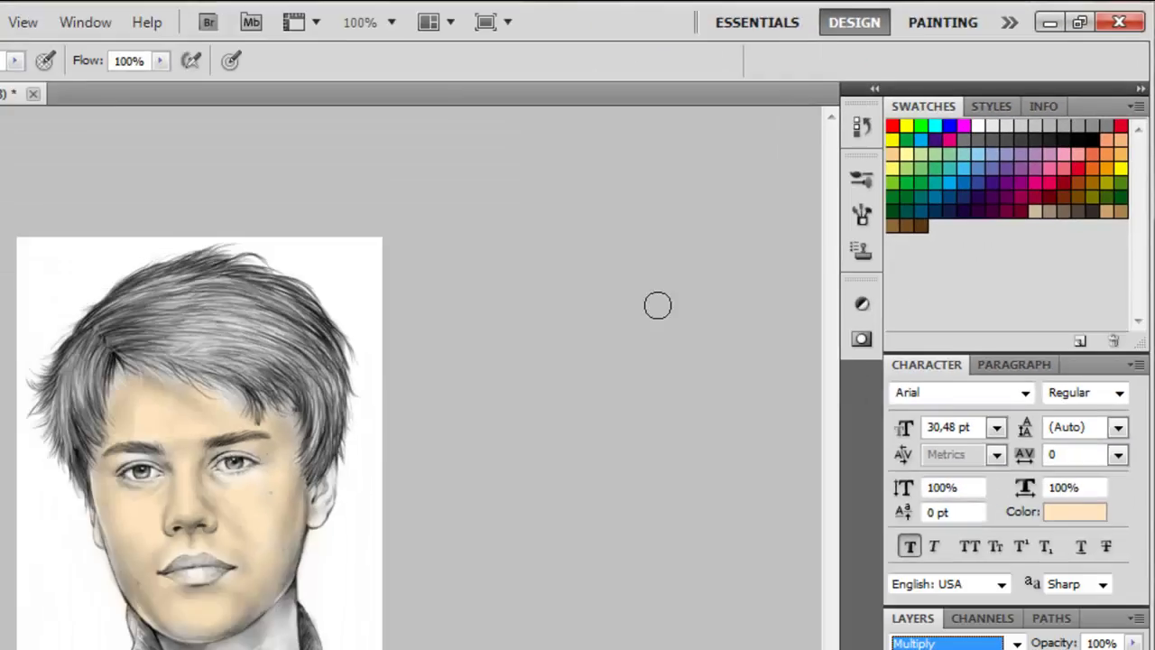
{"action": "key", "text": "ctrl+plus"}
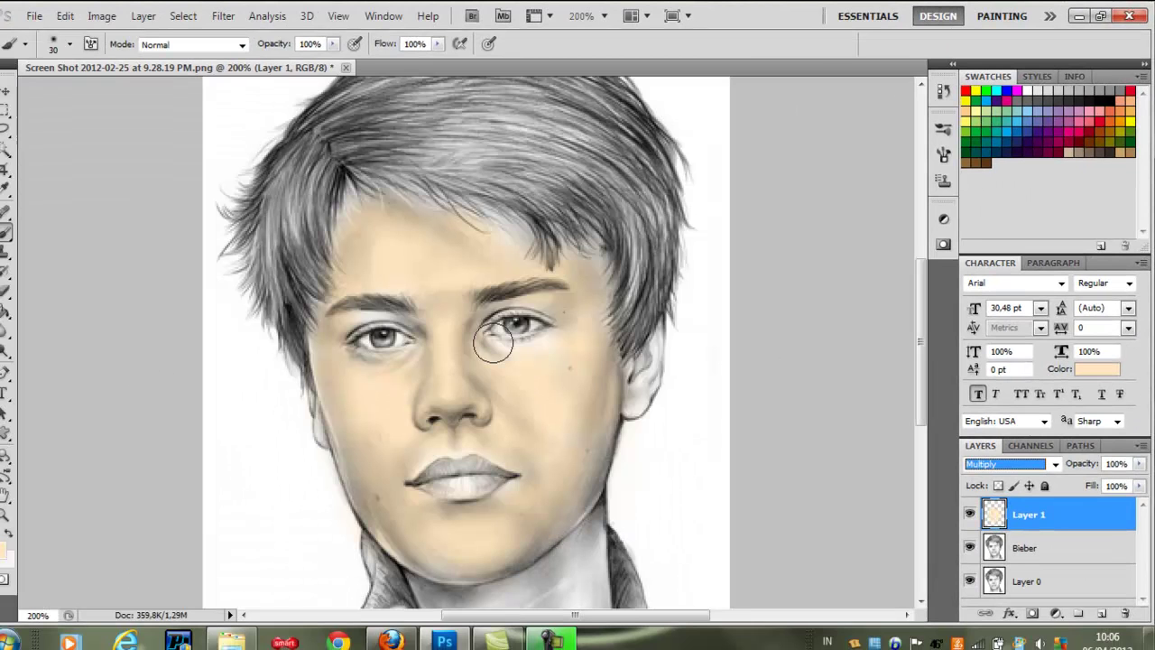
Touch up peach near the eyebrow, under the eyes, across the nose, hairline and lower lip.
{"action": "left_click_drag", "start_coordinate": [412, 304], "coordinate": [397, 300]}
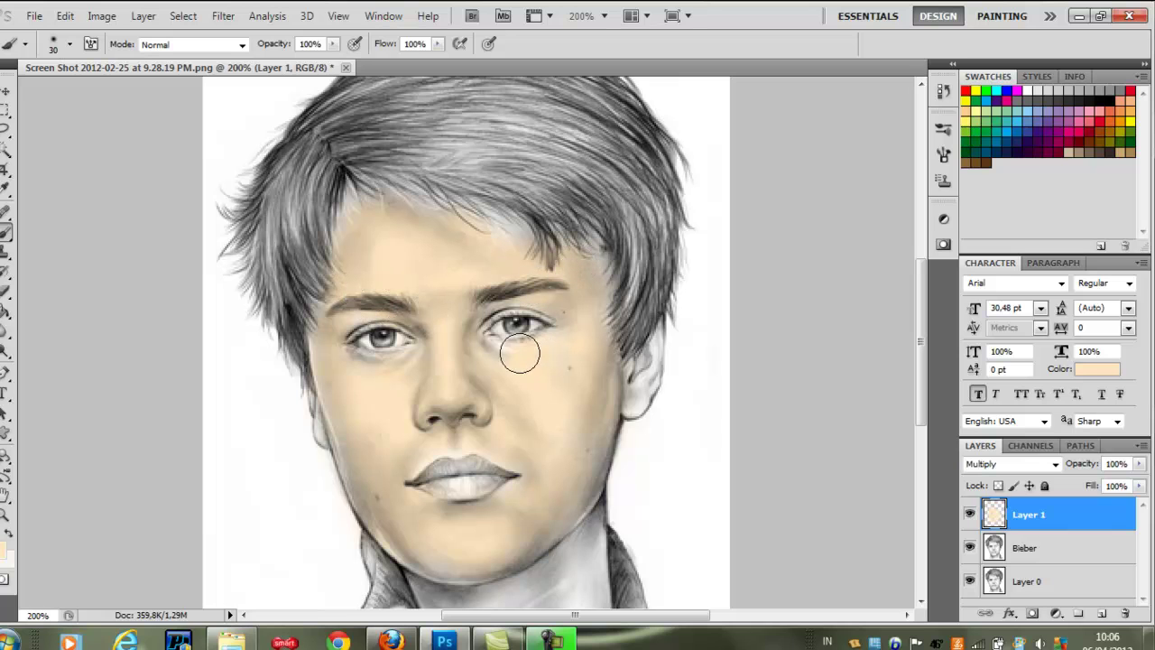
{"action": "mouse_move", "coordinate": [559, 337]}
{"action": "left_mouse_down"}
{"action": "mouse_move", "coordinate": [375, 364]}
{"action": "mouse_move", "coordinate": [405, 376]}
{"action": "left_mouse_up"}
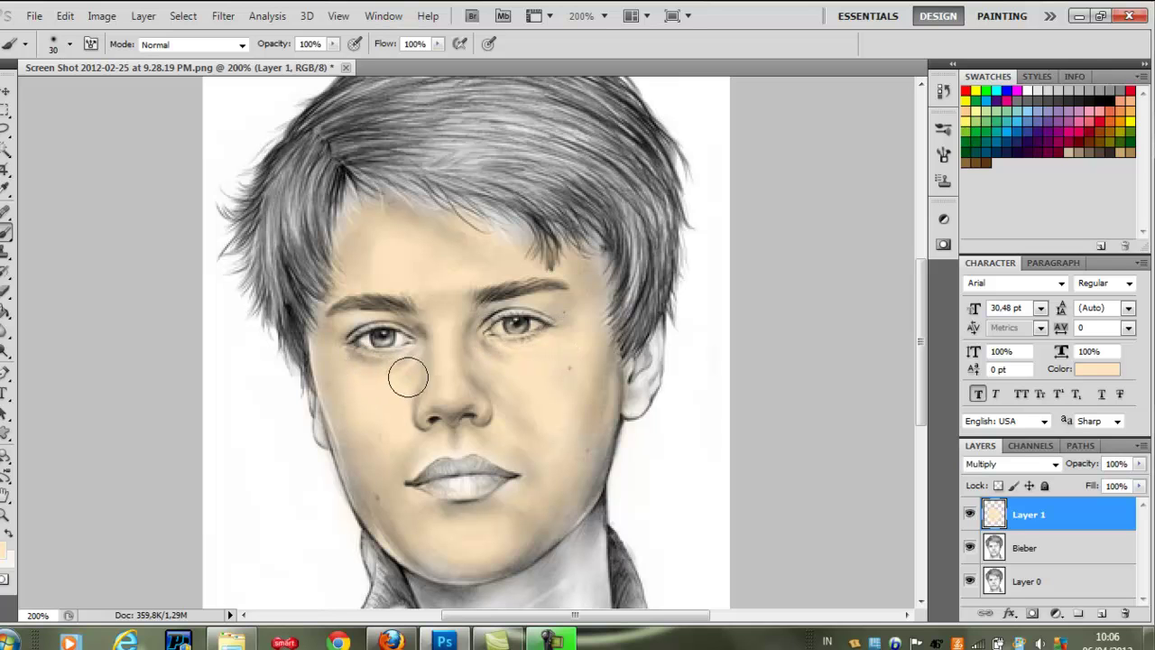
{"action": "left_click_drag", "start_coordinate": [516, 215], "coordinate": [455, 200]}
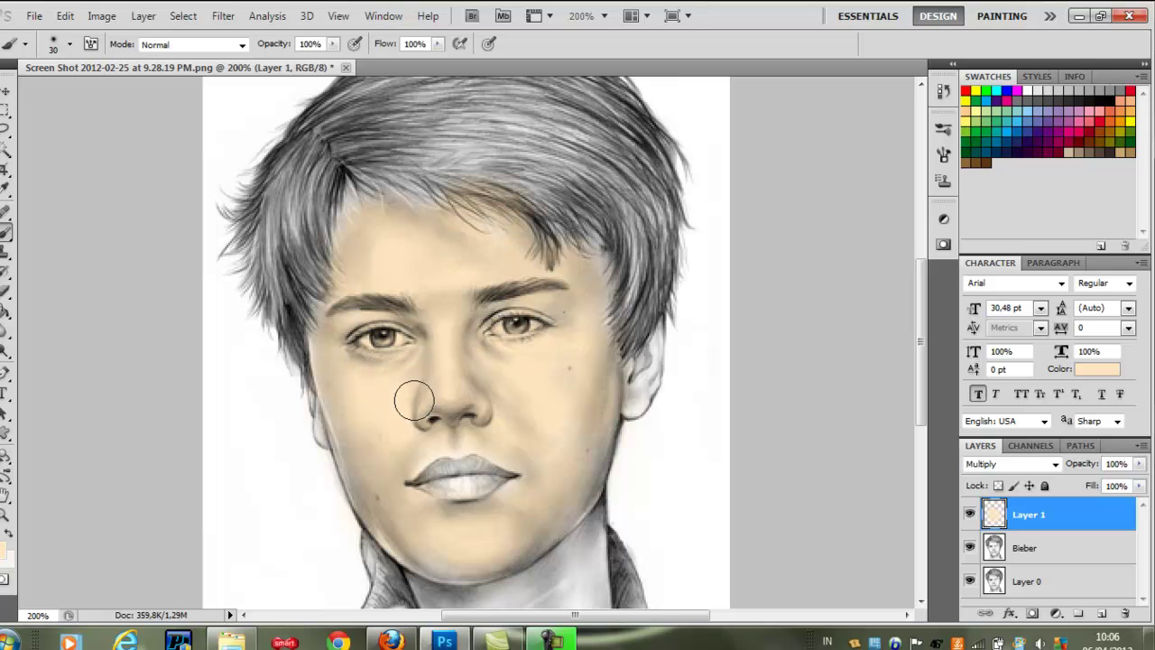
{"action": "left_click_drag", "start_coordinate": [451, 474], "coordinate": [496, 480]}
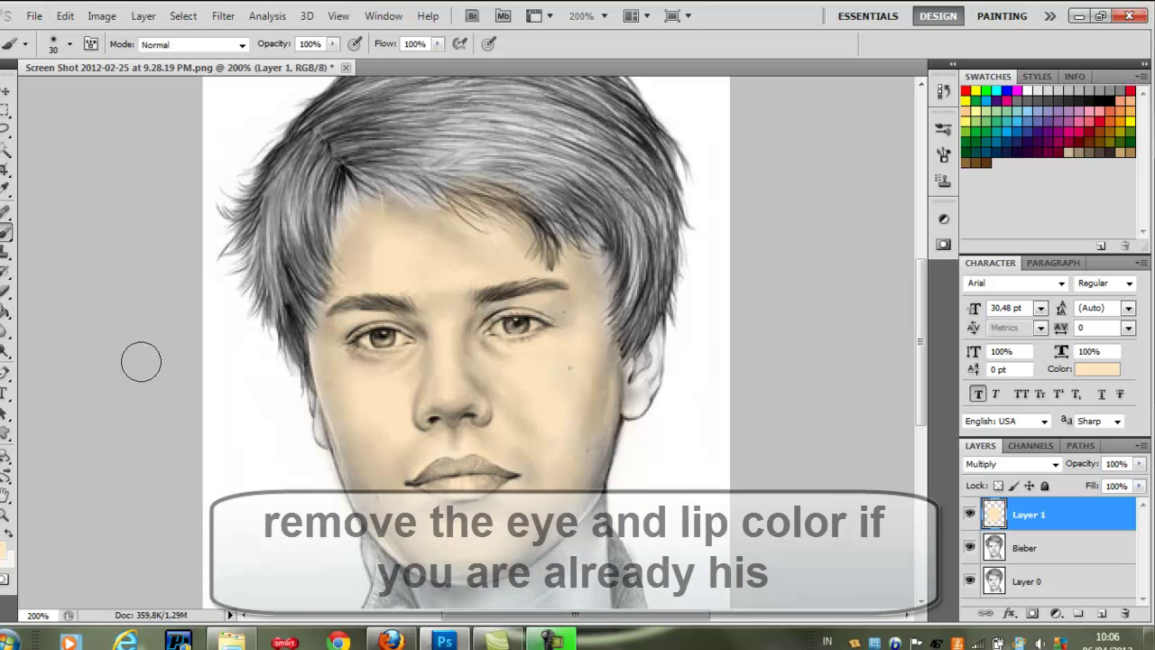
With a smaller eraser at 400%, erase the peach tint from the left iris and both eye whites.
{"action": "left_click", "coordinate": [5, 294]}
{"action": "key", "text": "ctrl+plus"}
{"action": "key", "text": "bracketleft"}
{"action": "key", "text": "bracketleft"}
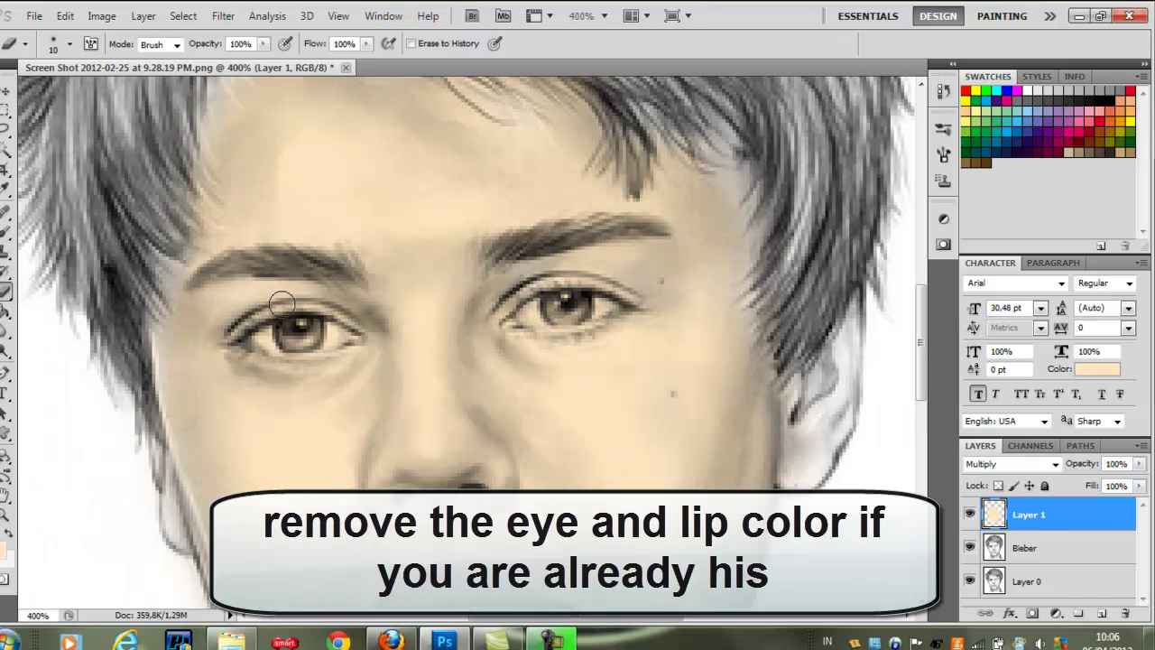
{"action": "mouse_move", "coordinate": [259, 332]}
{"action": "left_mouse_down"}
{"action": "mouse_move", "coordinate": [320, 339]}
{"action": "mouse_move", "coordinate": [323, 318]}
{"action": "left_mouse_up"}
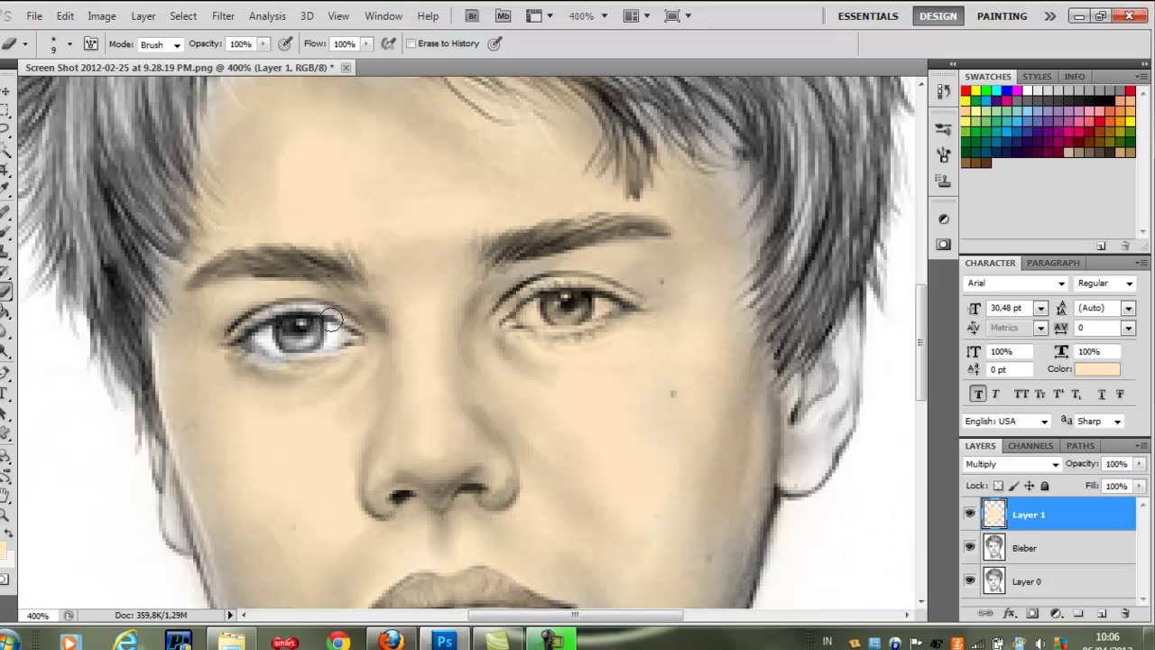
{"action": "left_click_drag", "start_coordinate": [306, 355], "coordinate": [261, 347]}
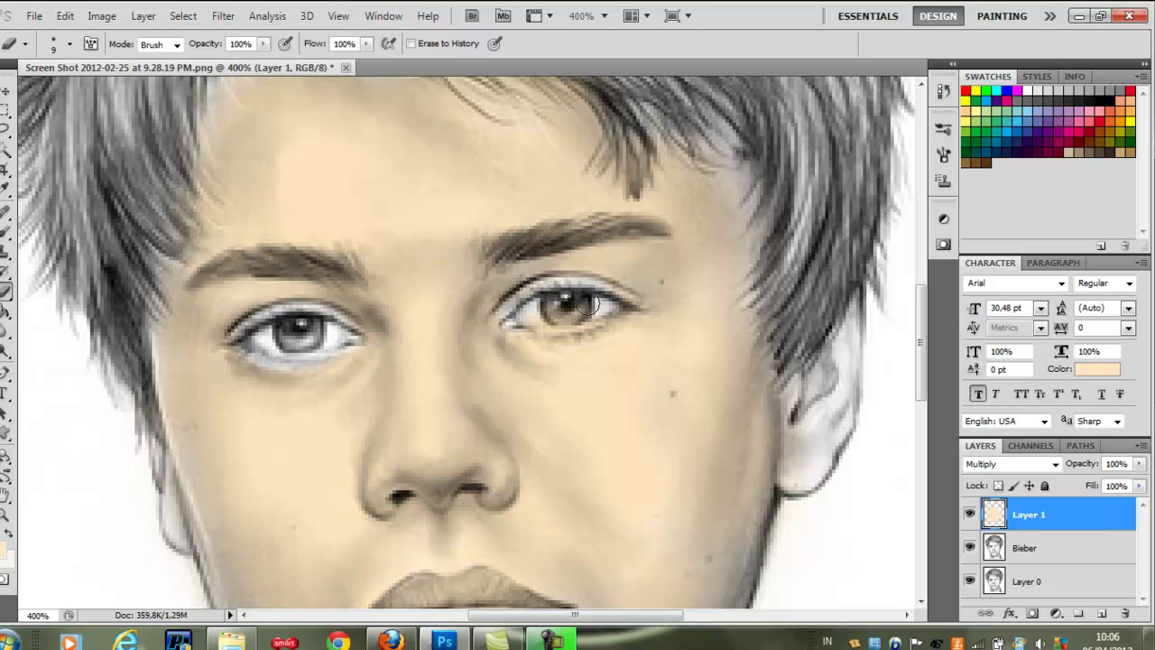
{"action": "left_click_drag", "start_coordinate": [540, 324], "coordinate": [596, 312]}
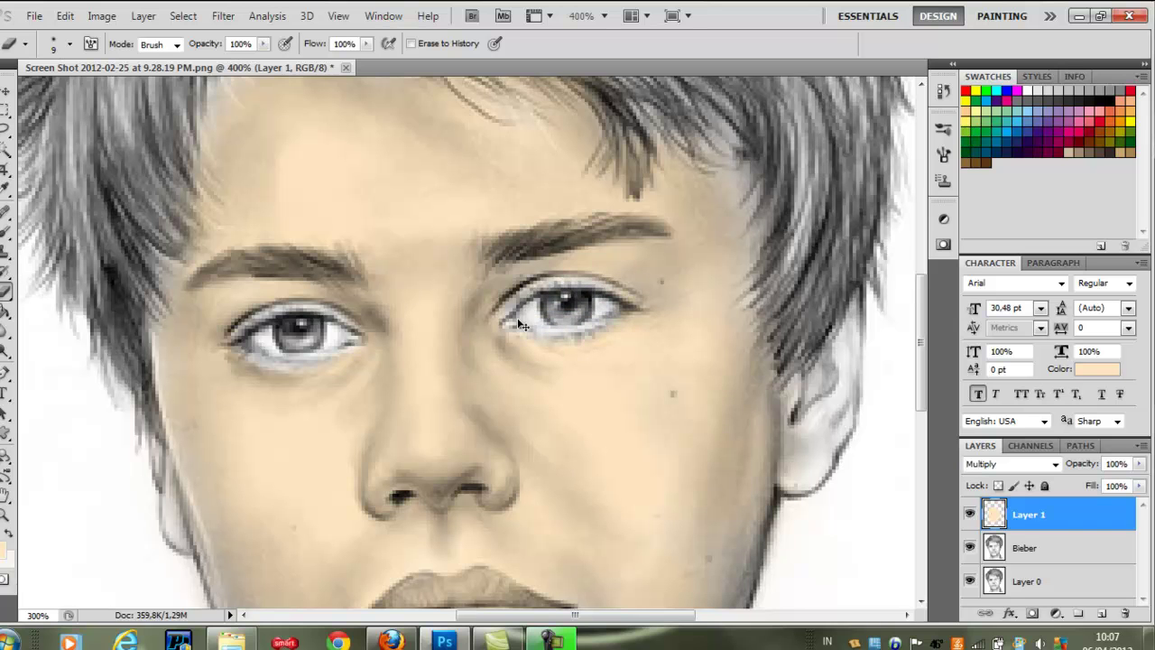
Erase the peach tint from the lower lip, then zoom back out.
{"action": "scroll", "coordinate": [519, 325], "scroll_direction": "down", "scroll_amount": 1}
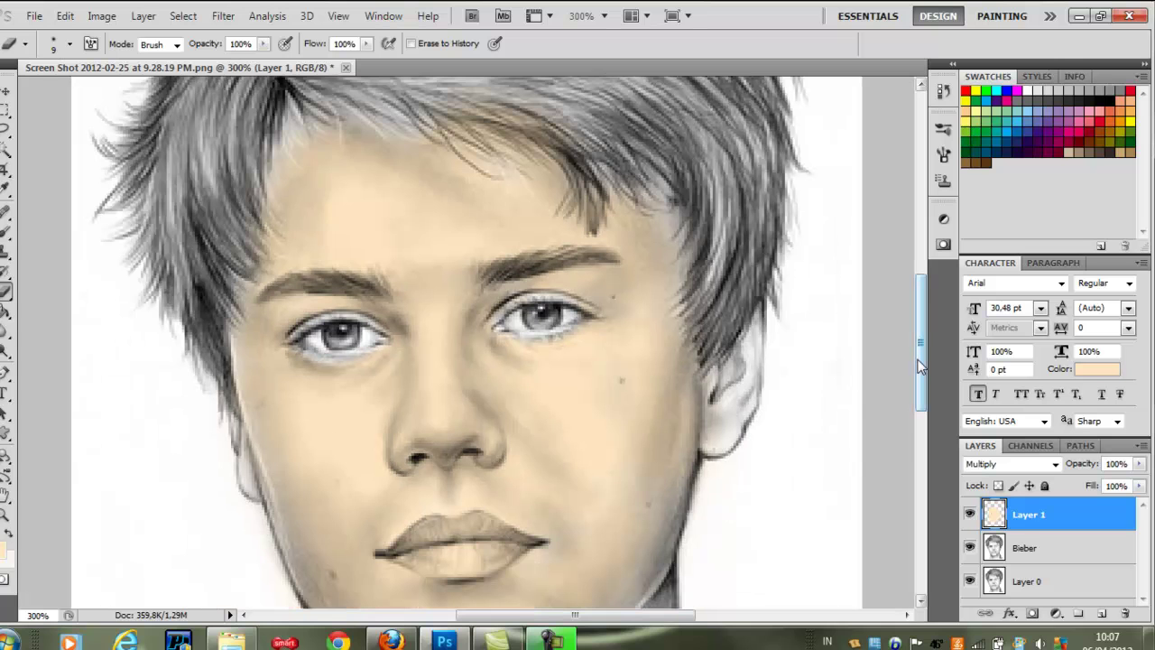
{"action": "scroll", "coordinate": [858, 365], "scroll_direction": "down", "scroll_amount": 3}
{"action": "scroll", "coordinate": [833, 369], "scroll_direction": "down", "scroll_amount": 2}
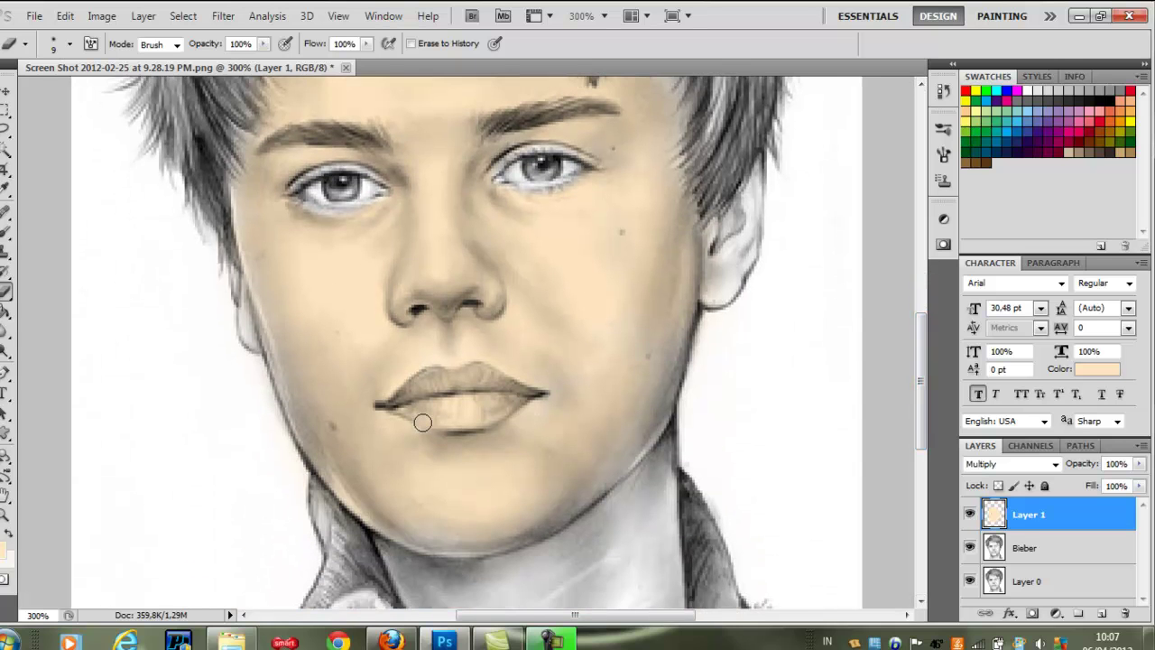
{"action": "mouse_move", "coordinate": [426, 400]}
{"action": "left_mouse_down"}
{"action": "mouse_move", "coordinate": [477, 405]}
{"action": "mouse_move", "coordinate": [433, 382]}
{"action": "left_mouse_up"}
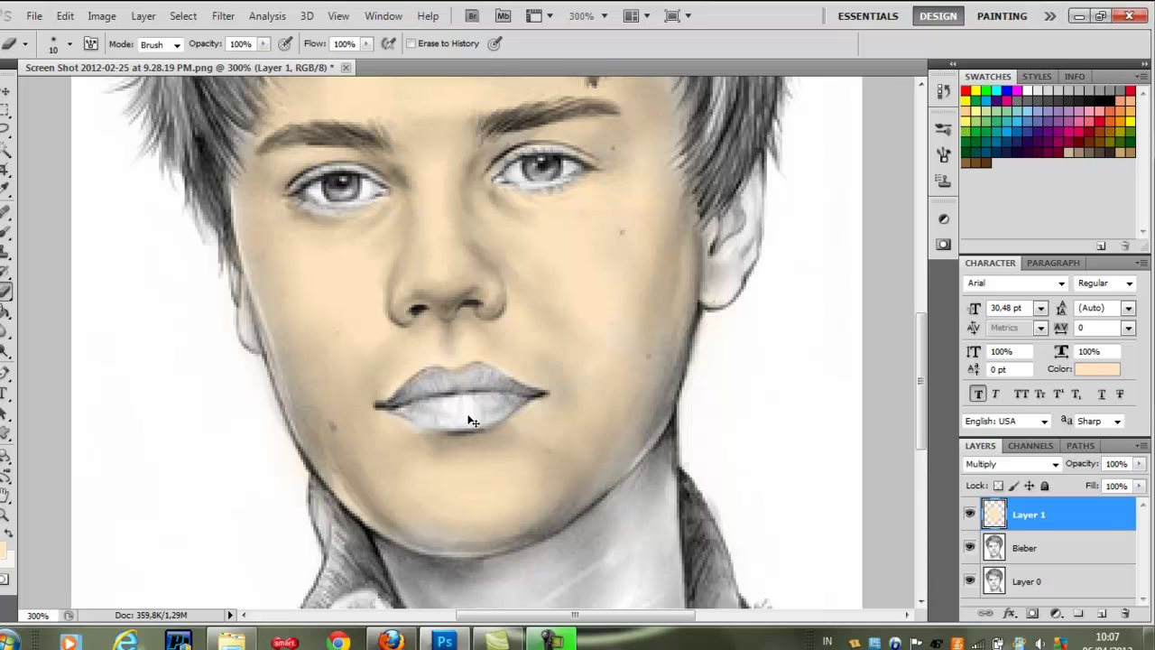
{"action": "key", "text": "ctrl+minus"}
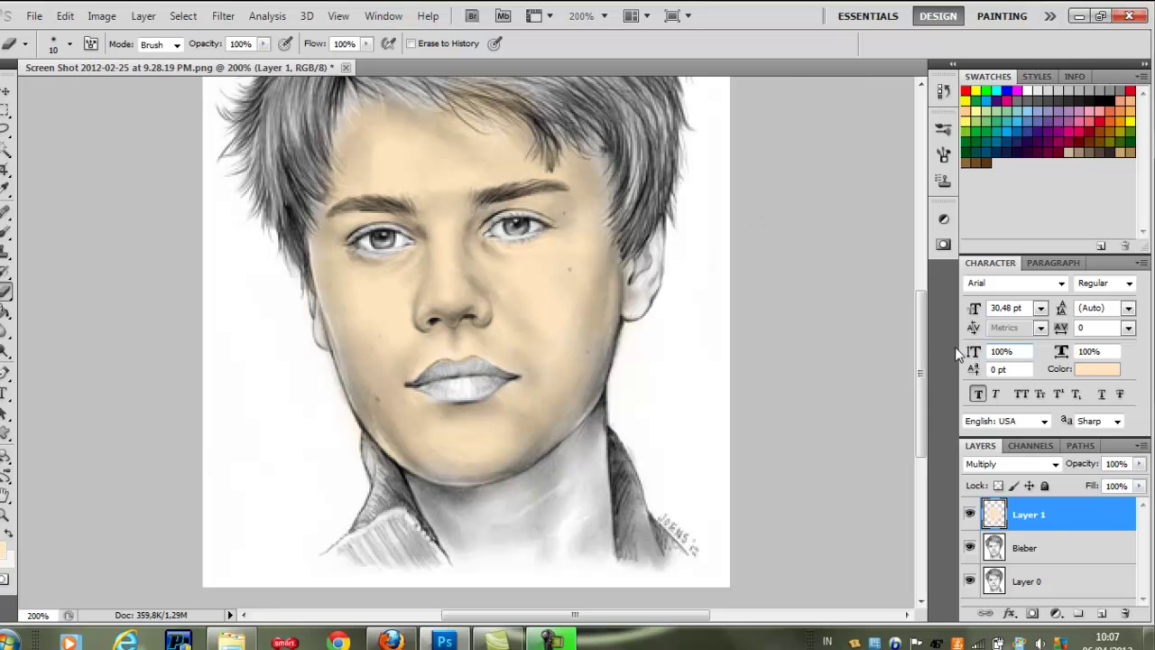
Touch up the peach skin colour along the forehead hairline.
{"action": "left_click_drag", "start_coordinate": [922, 331], "coordinate": [923, 297]}
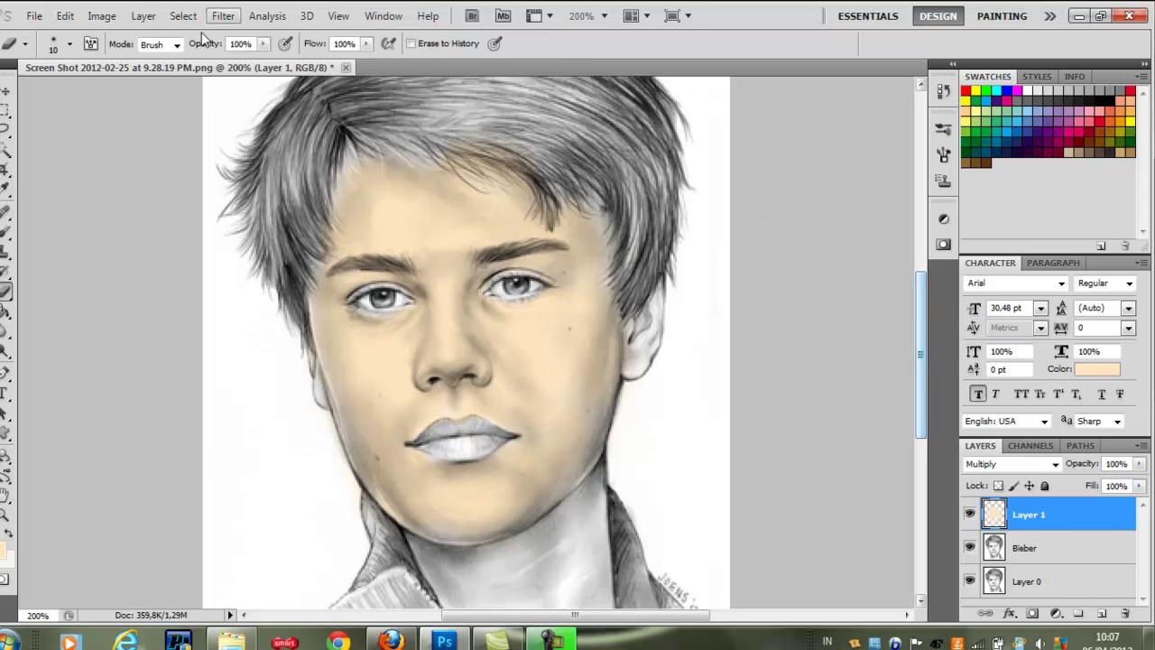
{"action": "left_click", "coordinate": [6, 231]}
{"action": "mouse_move", "coordinate": [360, 208]}
{"action": "left_mouse_down"}
{"action": "mouse_move", "coordinate": [420, 177]}
{"action": "mouse_move", "coordinate": [502, 201]}
{"action": "left_mouse_up"}
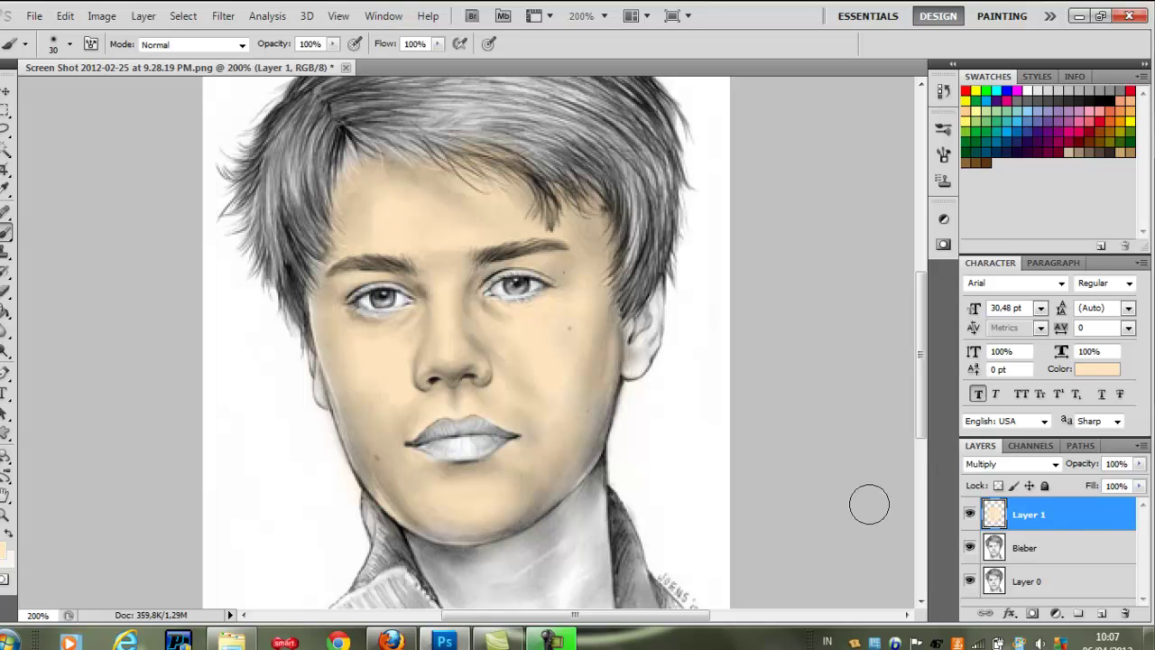
Add Layer 2 and set the paint colour to a light pink, fa74bc.
{"action": "left_click", "coordinate": [1102, 614]}
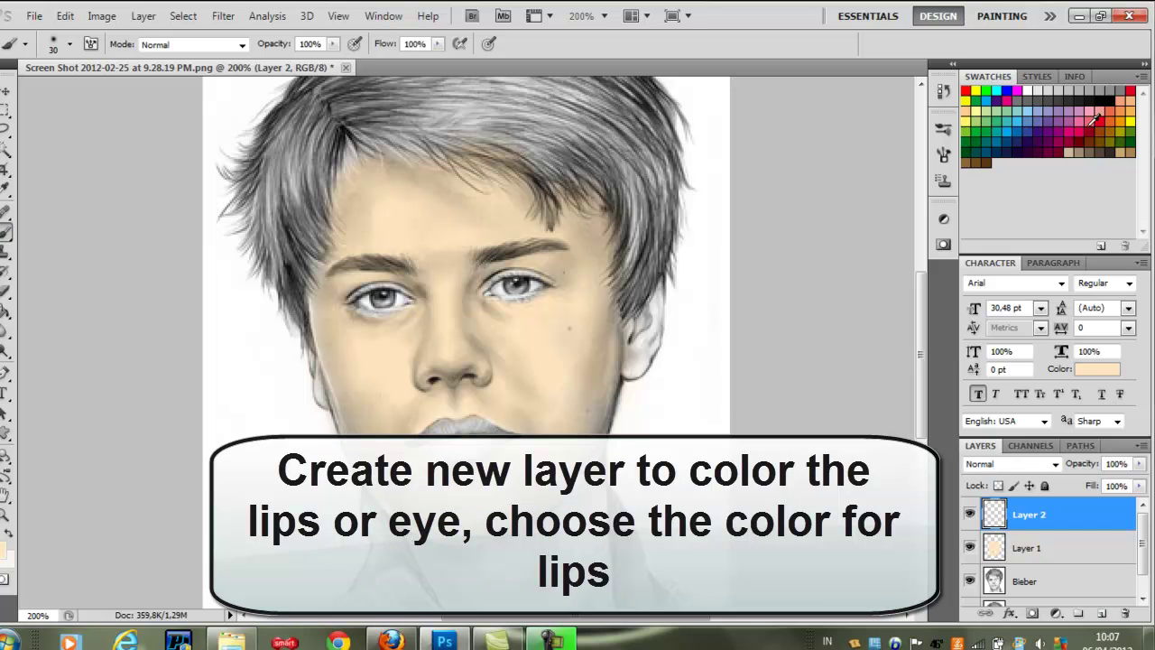
{"action": "left_click", "coordinate": [1069, 134]}
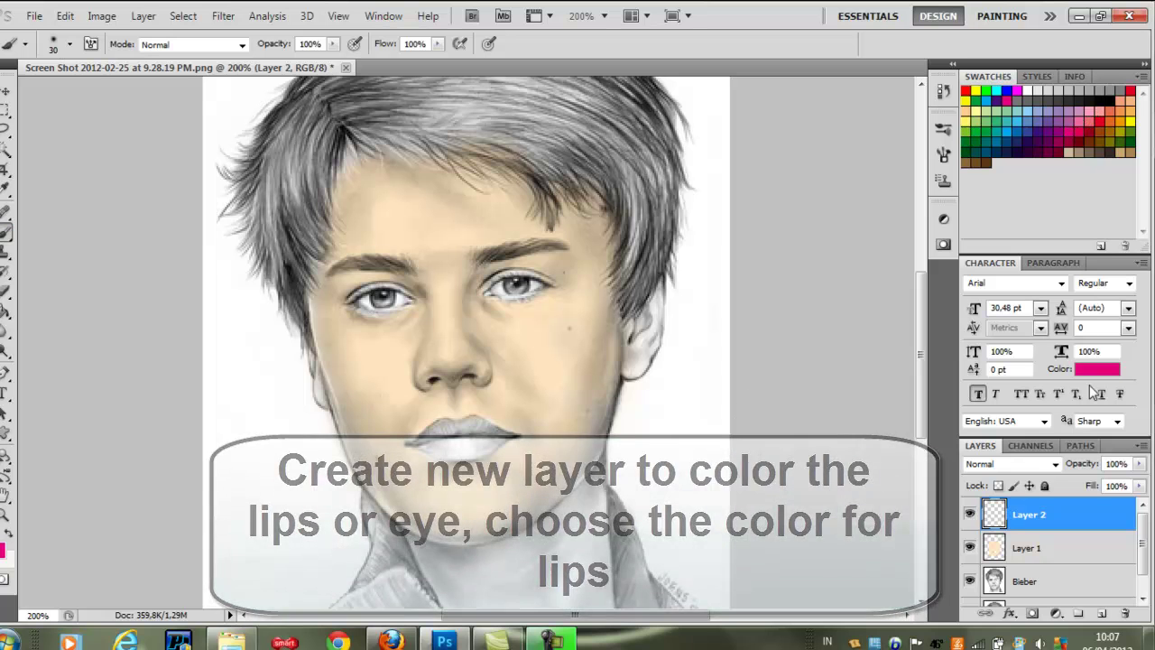
{"action": "left_click", "coordinate": [1091, 369]}
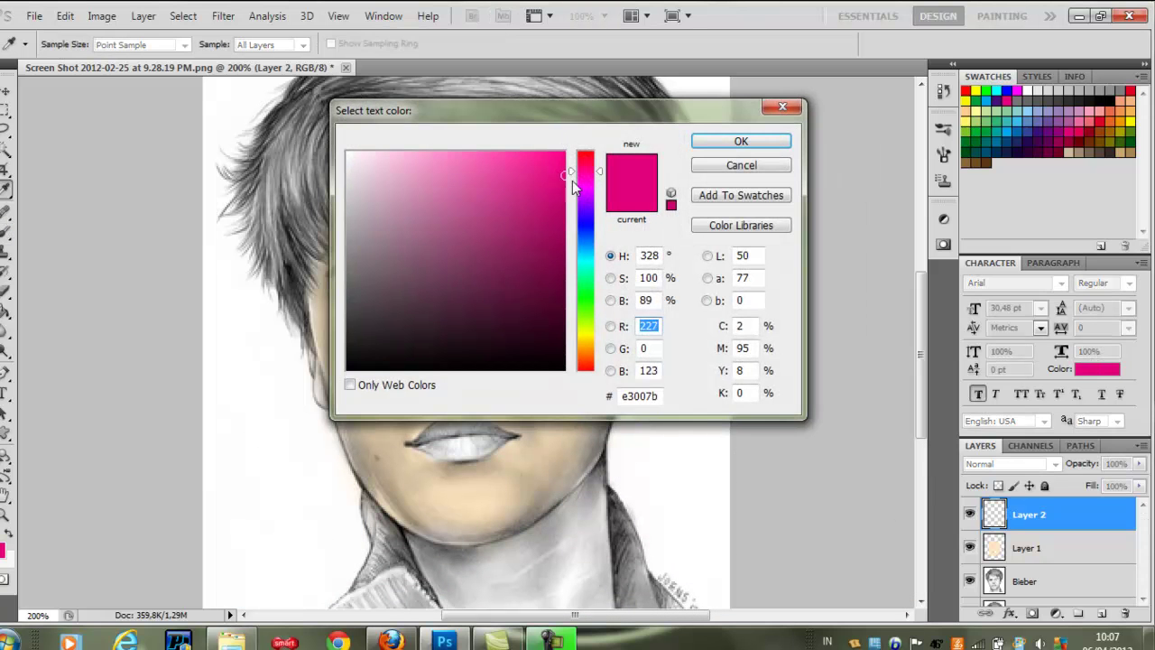
{"action": "left_click_drag", "start_coordinate": [558, 169], "coordinate": [464, 155]}
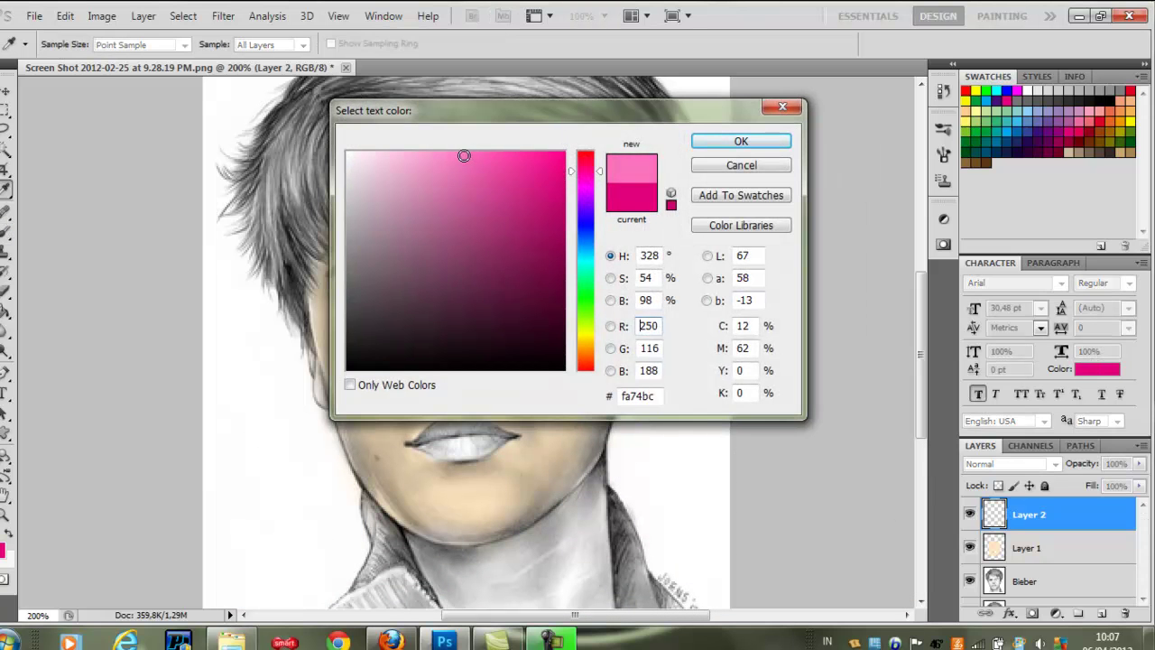
{"action": "left_click", "coordinate": [735, 142]}
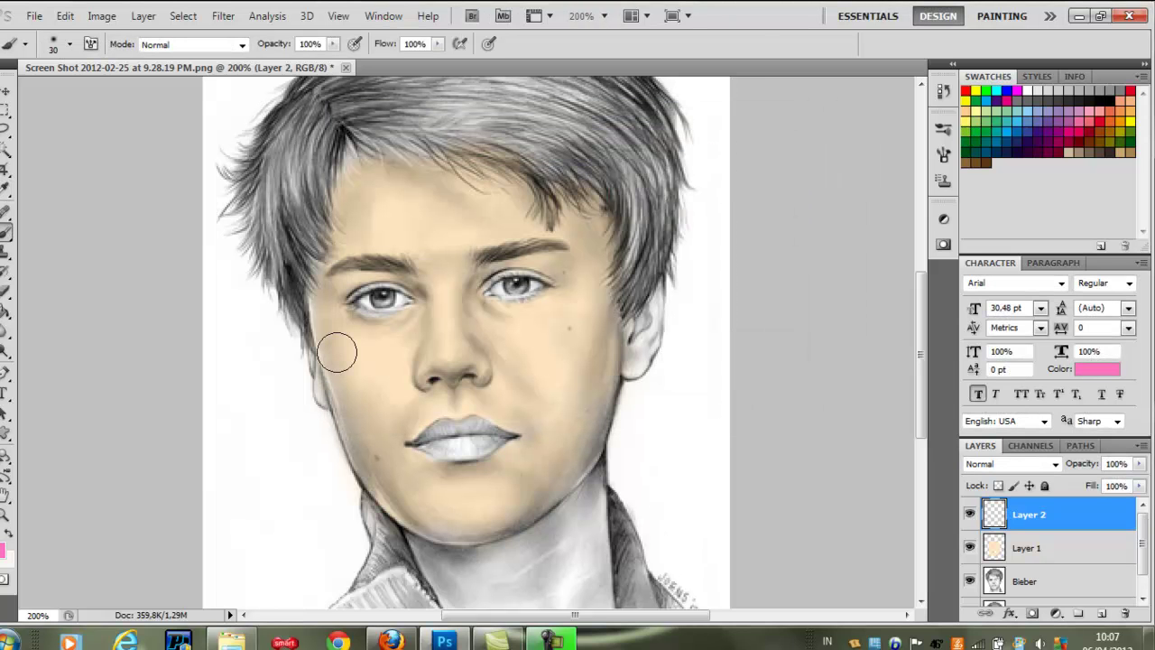
Paint pink across both halves of the lips with a smaller brush at 400%.
{"action": "key", "text": "bracketleft"}
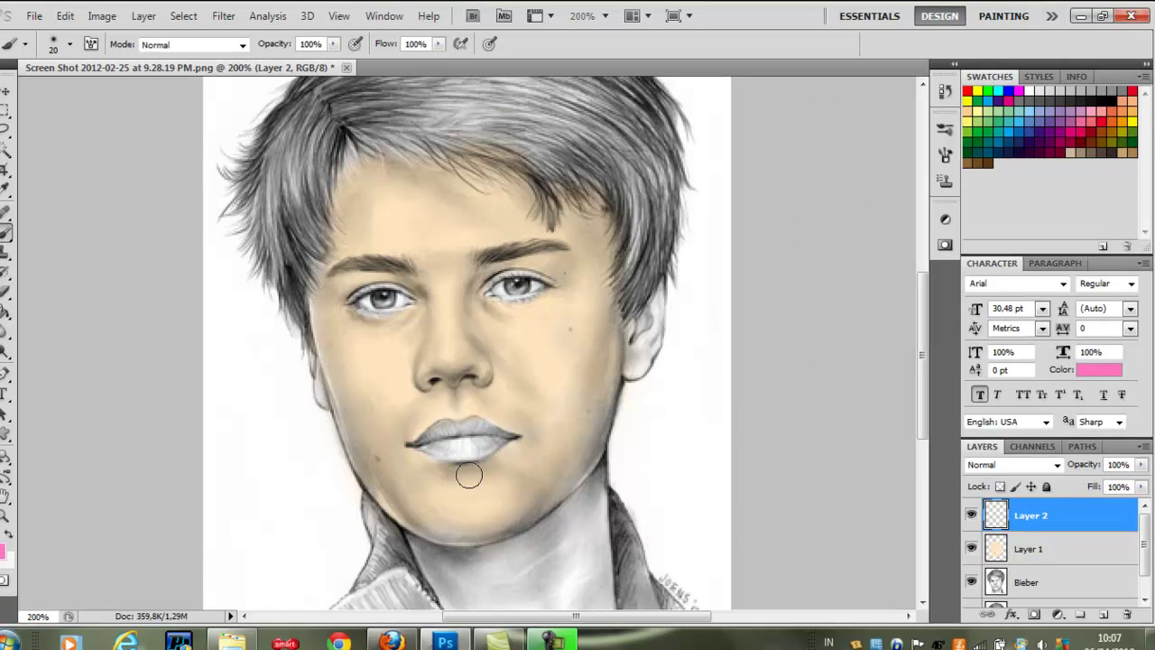
{"action": "left_click_drag", "start_coordinate": [451, 439], "coordinate": [424, 443]}
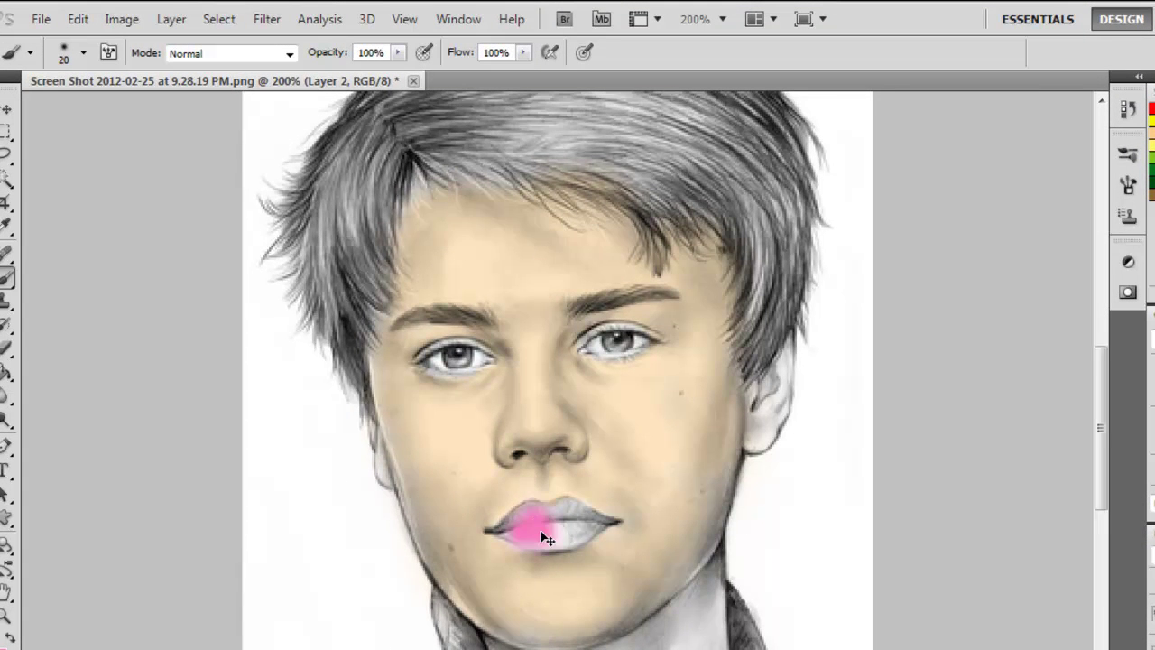
{"action": "key", "text": "ctrl+plus"}
{"action": "left_click_drag", "start_coordinate": [1102, 426], "coordinate": [1101, 534]}
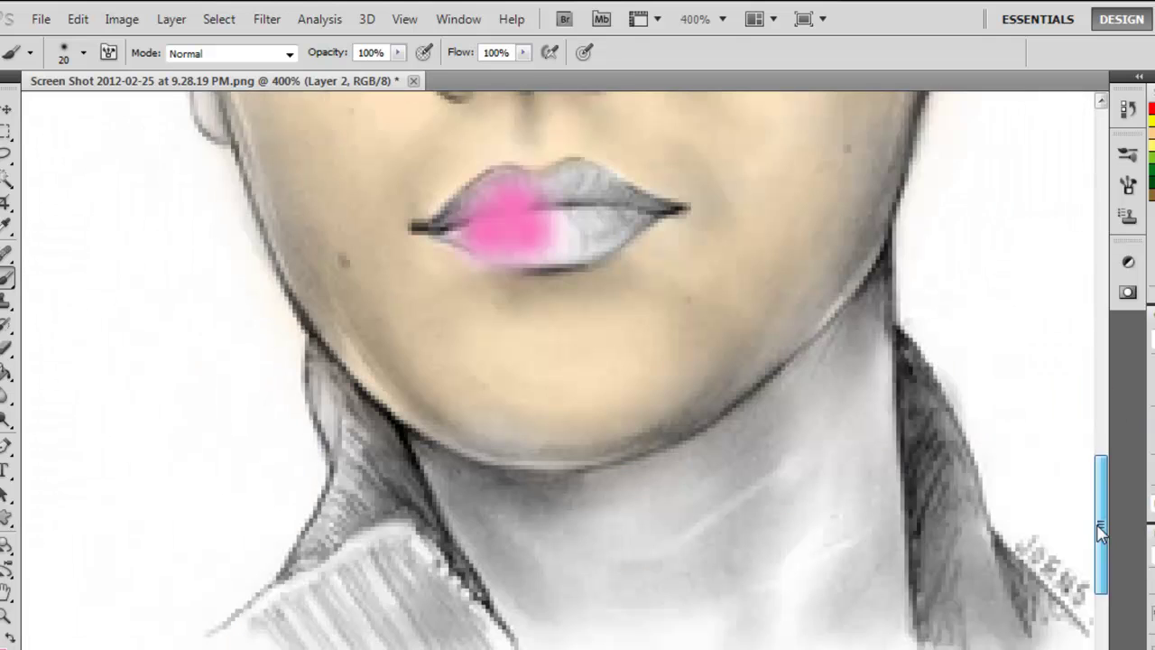
{"action": "left_click_drag", "start_coordinate": [565, 171], "coordinate": [610, 162]}
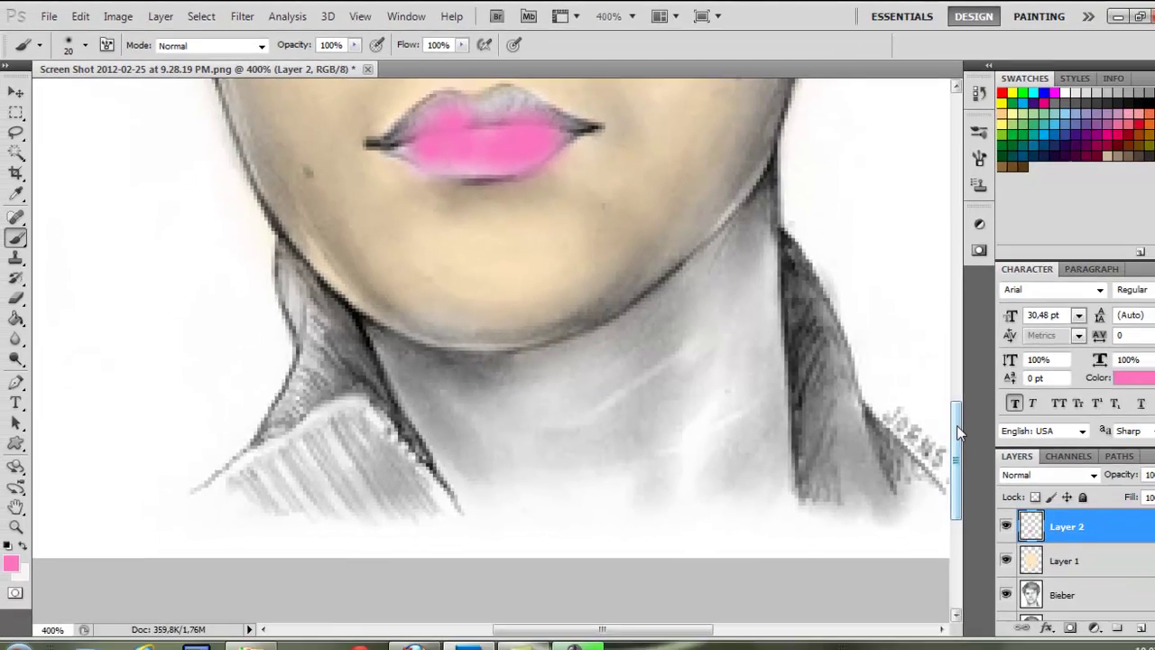
{"action": "left_click_drag", "start_coordinate": [922, 411], "coordinate": [922, 361]}
{"action": "mouse_move", "coordinate": [477, 363]}
{"action": "left_mouse_down"}
{"action": "mouse_move", "coordinate": [490, 342]}
{"action": "mouse_move", "coordinate": [428, 353]}
{"action": "mouse_move", "coordinate": [405, 373]}
{"action": "mouse_move", "coordinate": [469, 391]}
{"action": "left_mouse_up"}
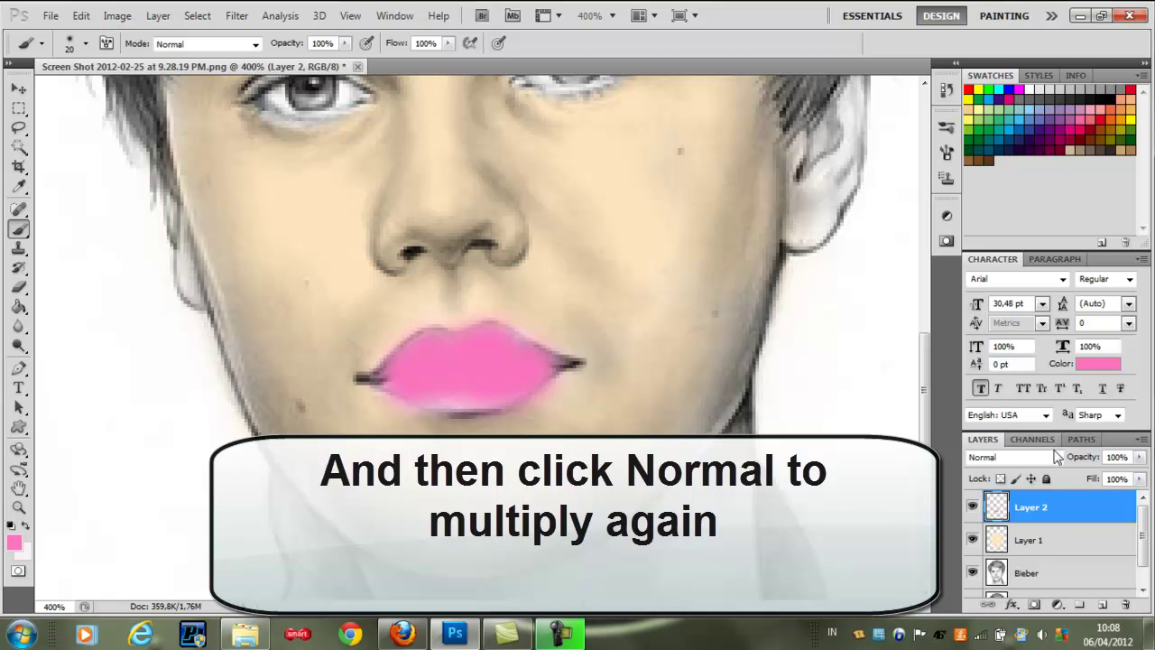
Set Layer 2 to Multiply, brush on more pink, and zoom out to the whole drawing.
{"action": "left_click", "coordinate": [1056, 456]}
{"action": "left_click", "coordinate": [1029, 84]}
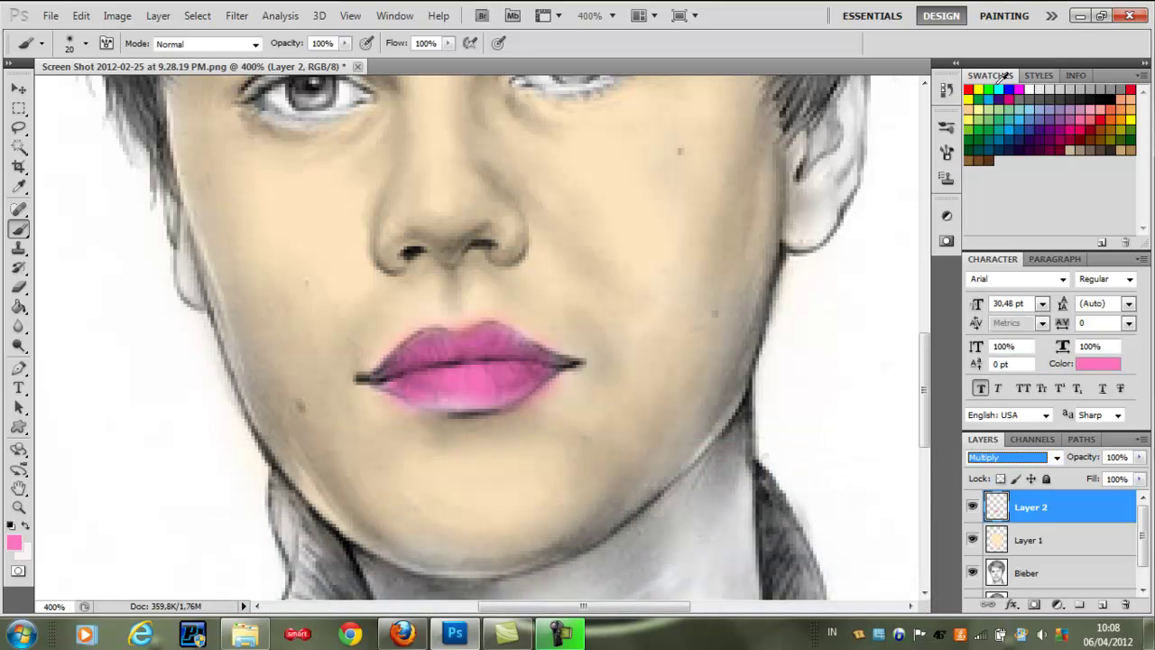
{"action": "left_click_drag", "start_coordinate": [497, 351], "coordinate": [466, 390]}
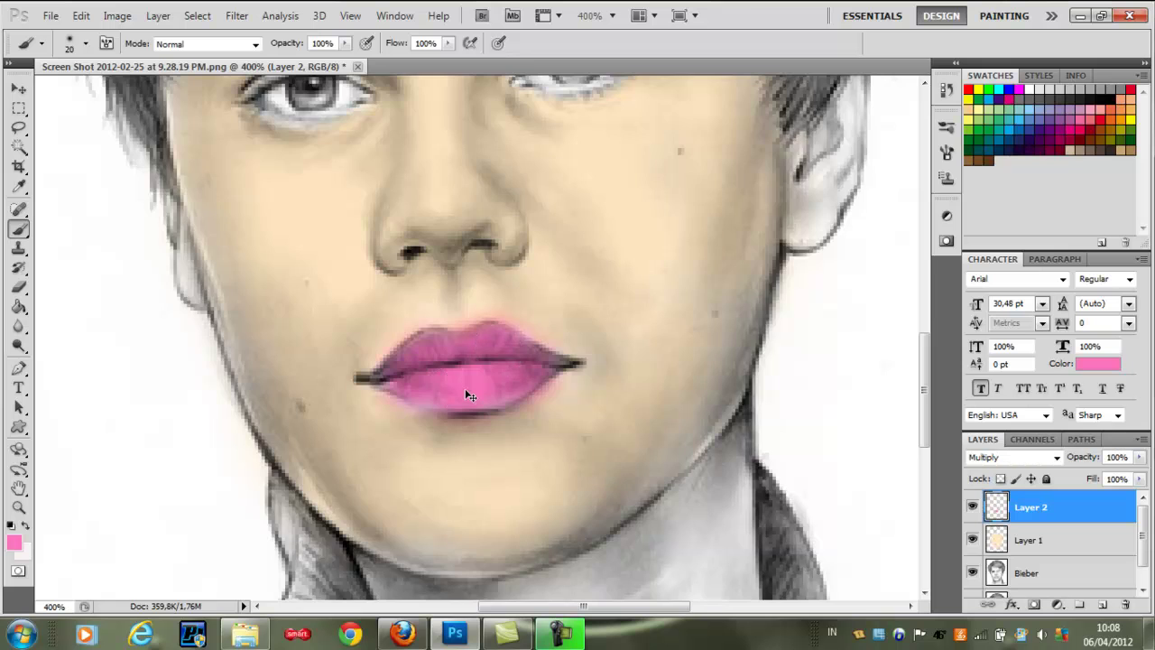
{"action": "key", "text": "ctrl+minus"}
{"action": "key", "text": "ctrl+minus"}
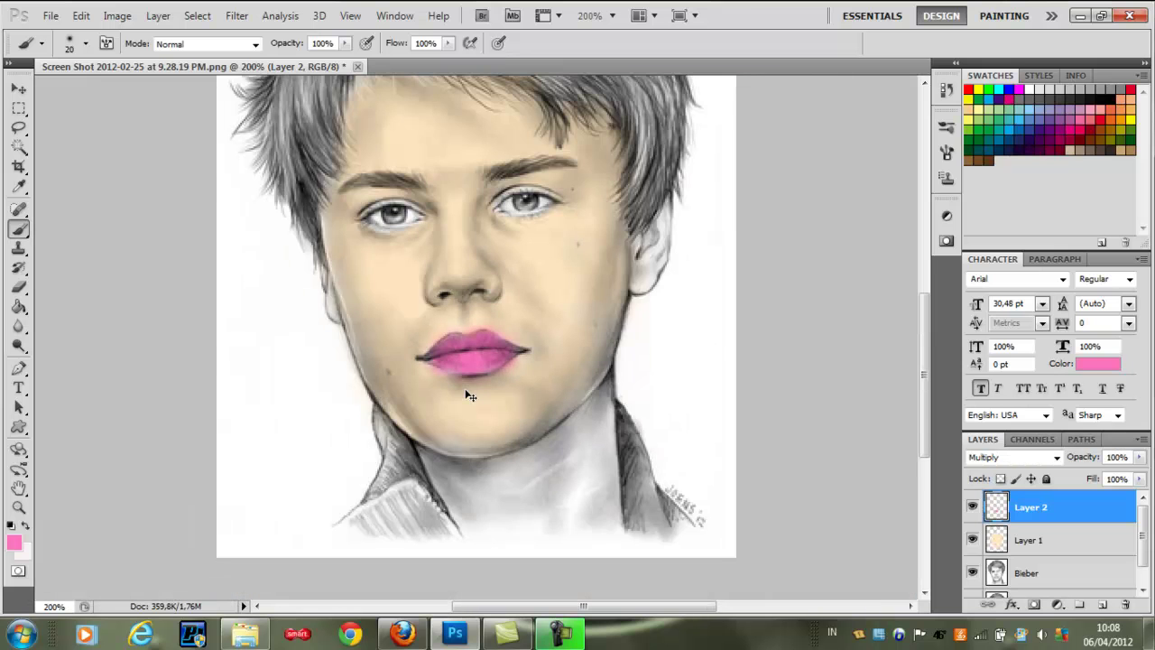
{"action": "key", "text": "ctrl+minus"}
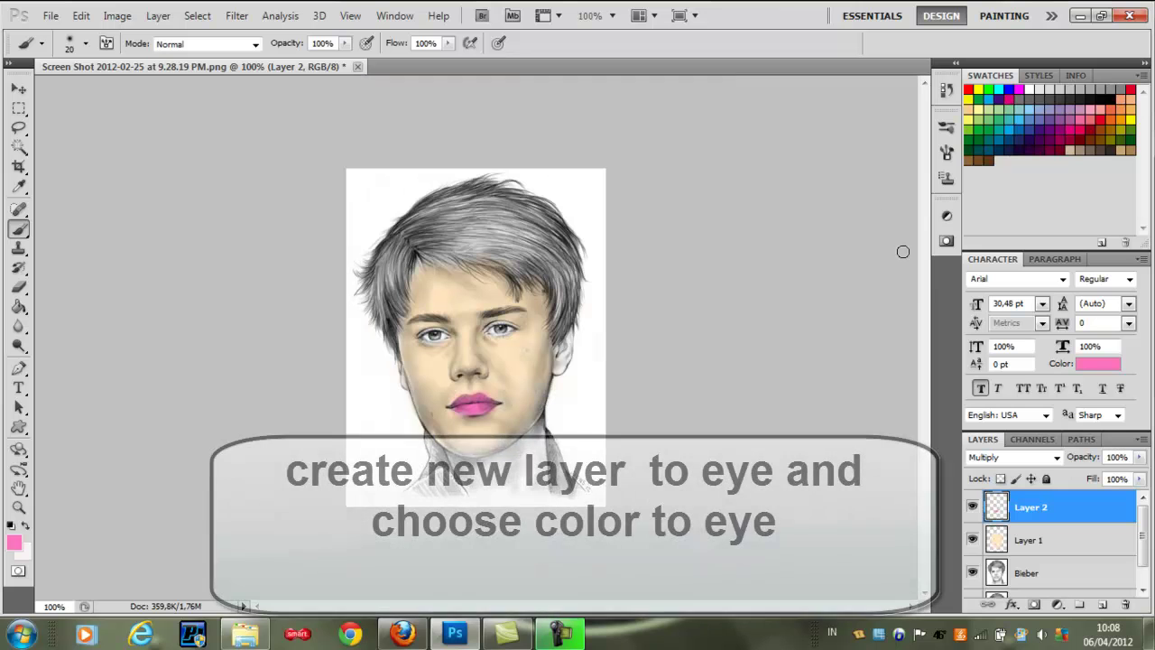
Add Layer 3 and paint both irises dark brown with an 8-pixel brush.
{"action": "key", "text": "ctrl+plus"}
{"action": "key", "text": "ctrl+plus"}
{"action": "key", "text": "ctrl+plus"}
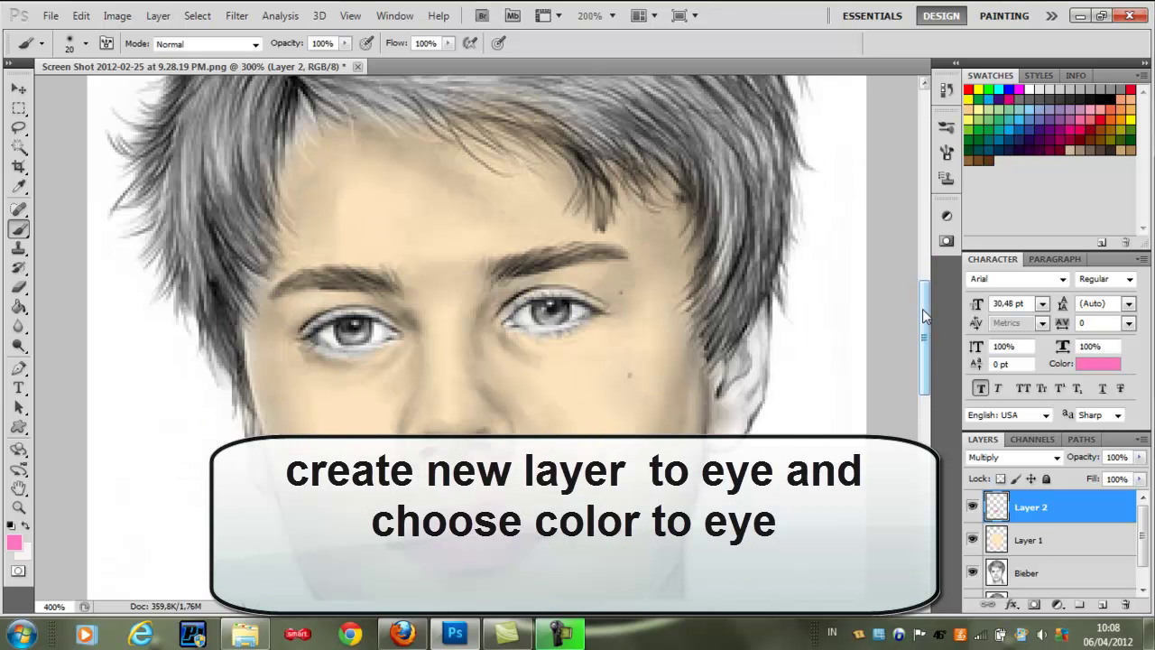
{"action": "left_click", "coordinate": [1101, 605]}
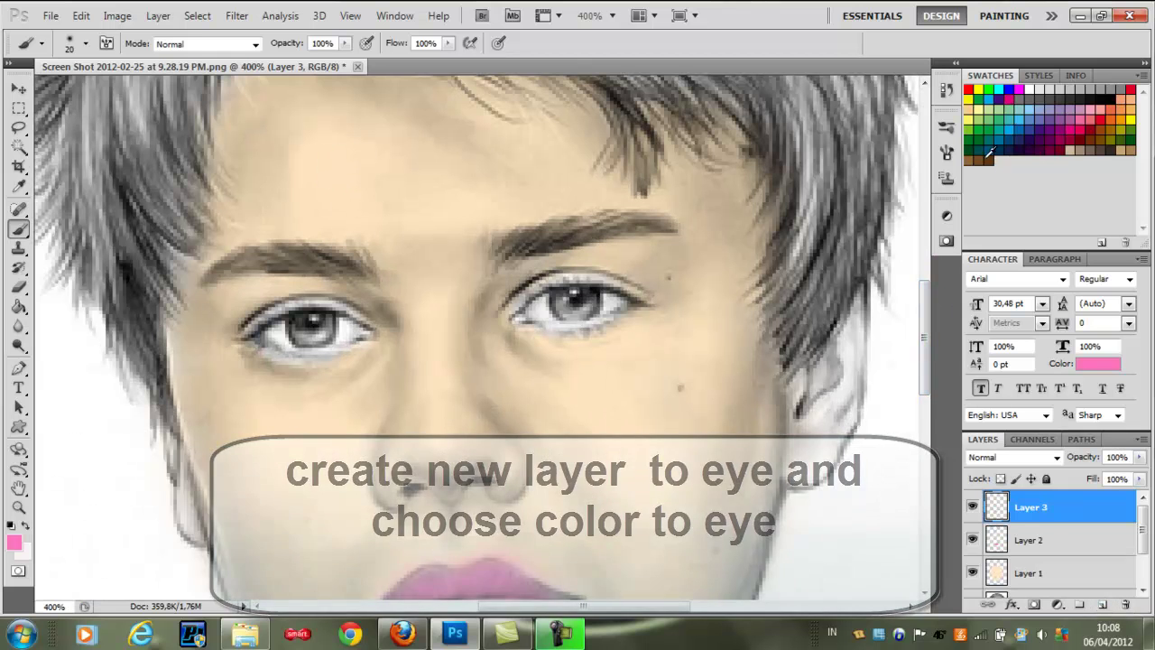
{"action": "left_click", "coordinate": [993, 151]}
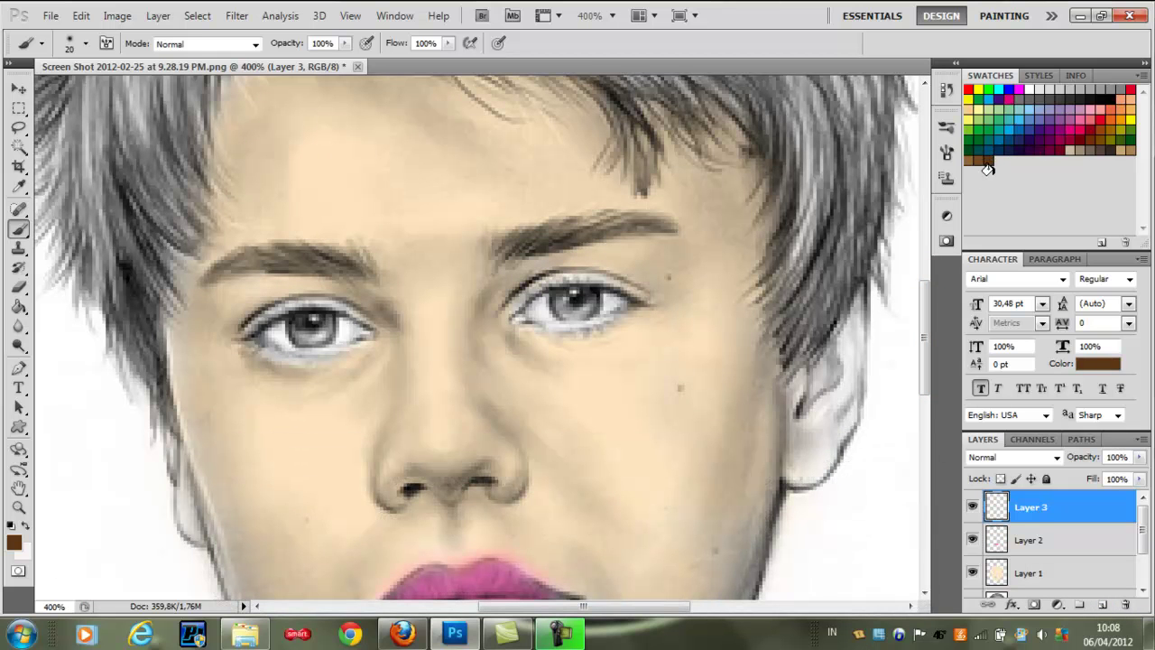
{"action": "key", "text": "bracketleft"}
{"action": "key", "text": "bracketleft"}
{"action": "key", "text": "bracketleft"}
{"action": "mouse_move", "coordinate": [573, 303]}
{"action": "left_mouse_down"}
{"action": "mouse_move", "coordinate": [564, 301]}
{"action": "mouse_move", "coordinate": [588, 299]}
{"action": "mouse_move", "coordinate": [574, 300]}
{"action": "left_mouse_up"}
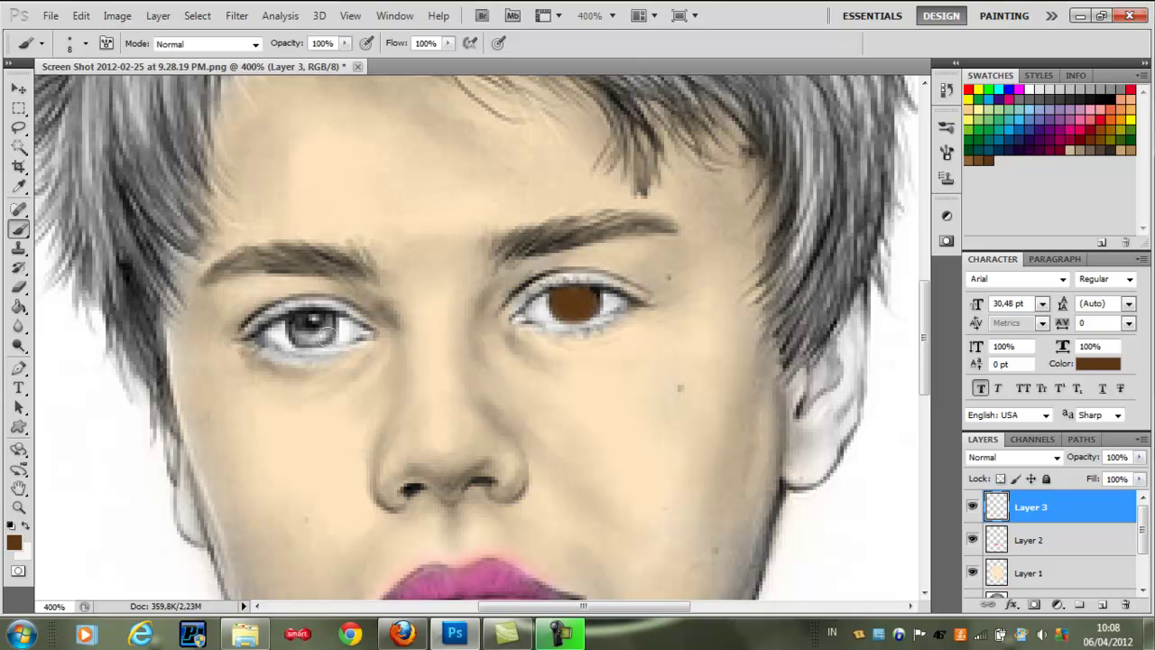
{"action": "left_click_drag", "start_coordinate": [320, 322], "coordinate": [298, 327]}
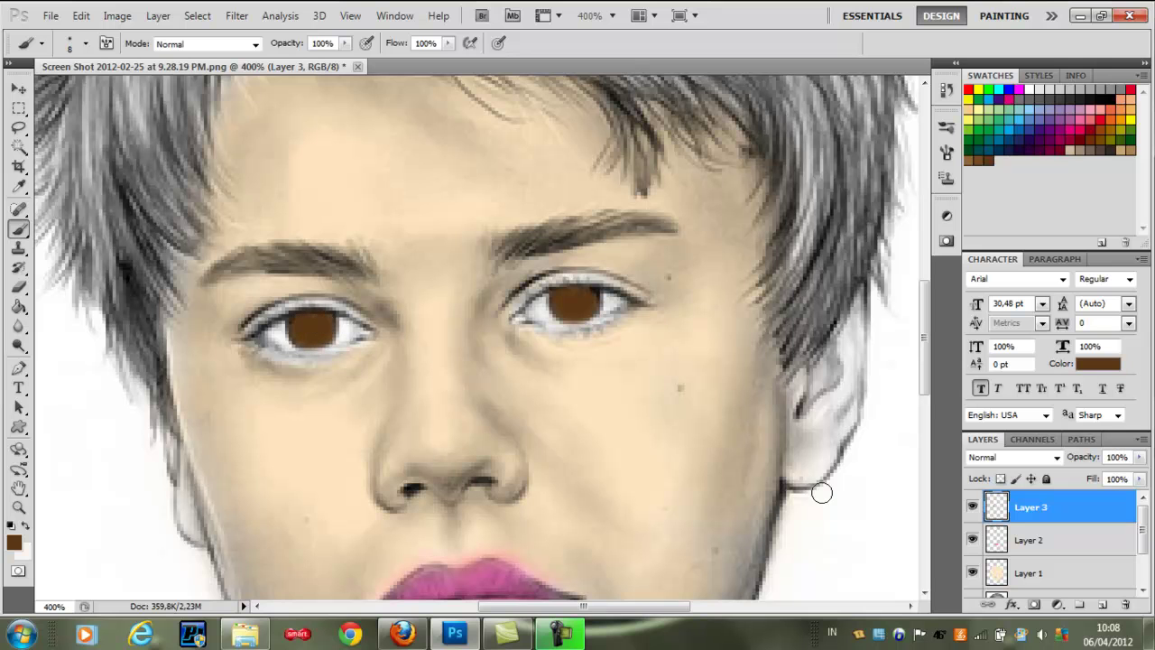
Set Layer 3's blend mode to Multiply and zoom out to the whole portrait.
{"action": "left_click", "coordinate": [1055, 457]}
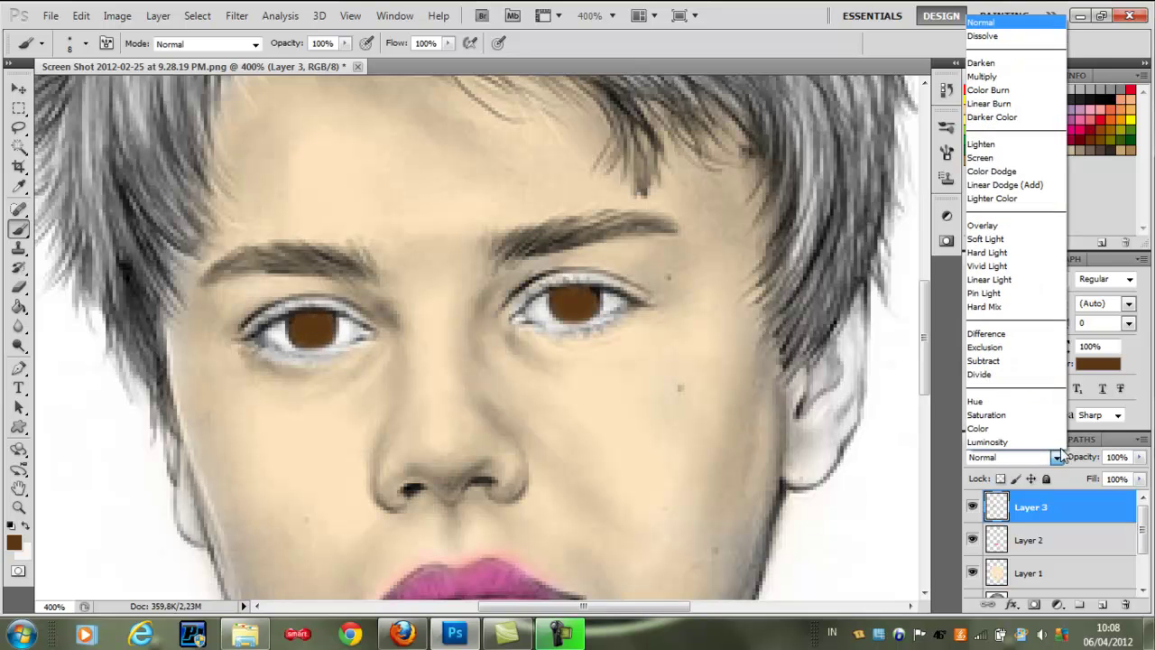
{"action": "left_click", "coordinate": [991, 78]}
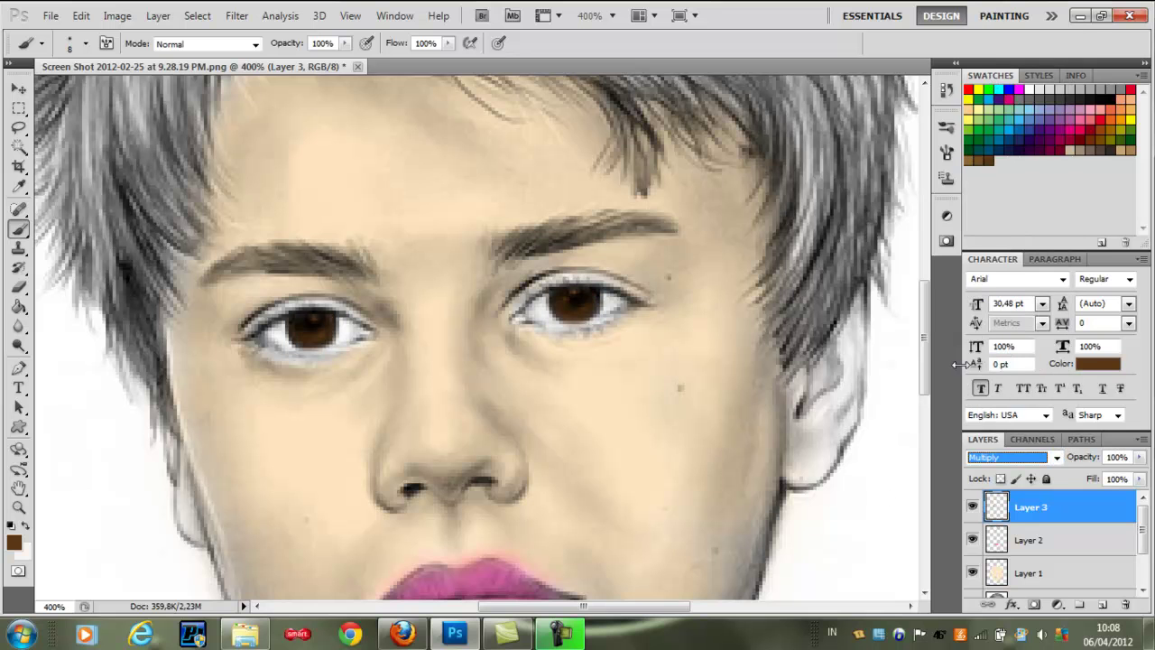
{"action": "key", "text": "ctrl+minus"}
{"action": "key", "text": "ctrl+minus"}
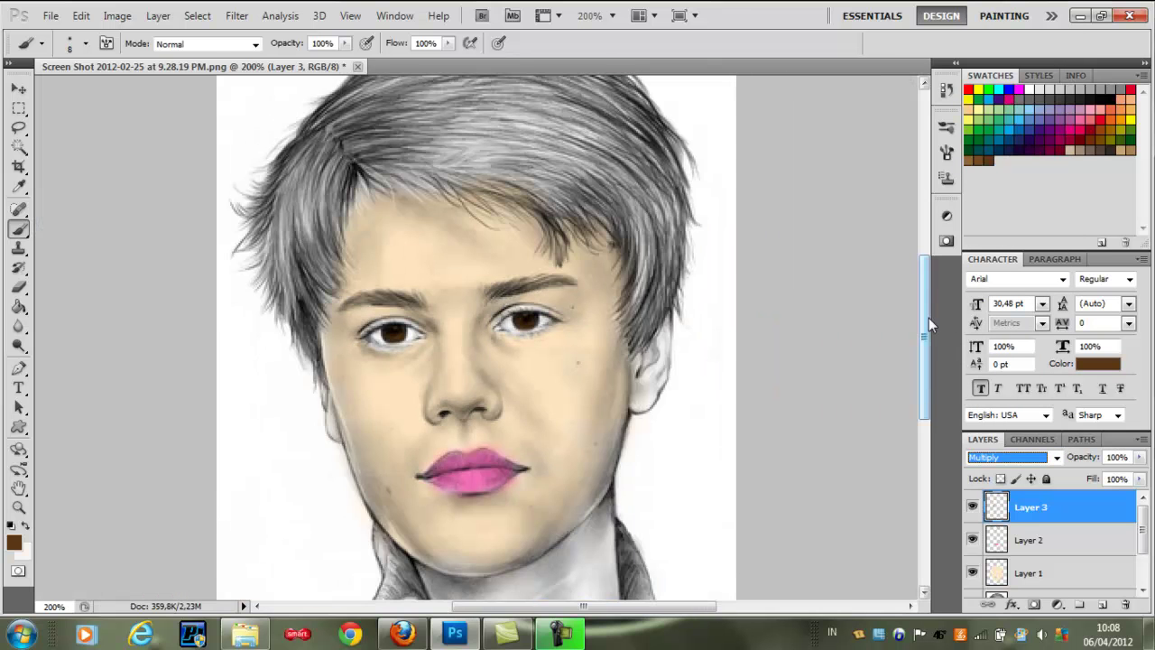
{"action": "key", "text": "ctrl+minus"}
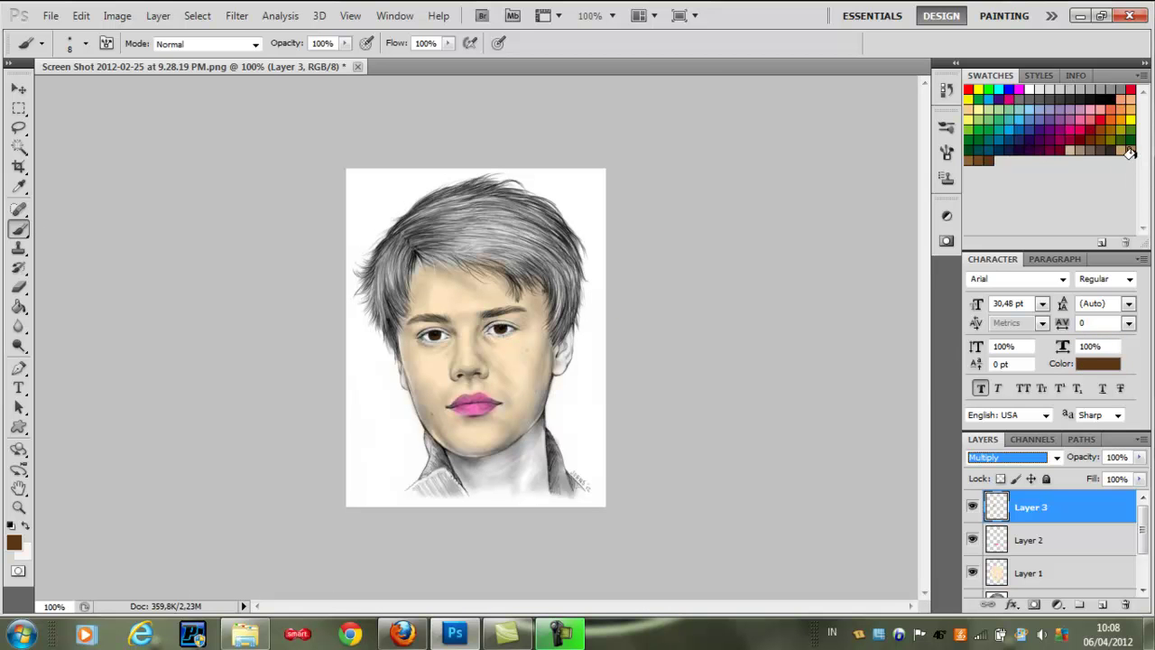
Pick a tan brown swatch and enlarge the brush to size 35 at close zoom.
{"action": "left_click", "coordinate": [1139, 143]}
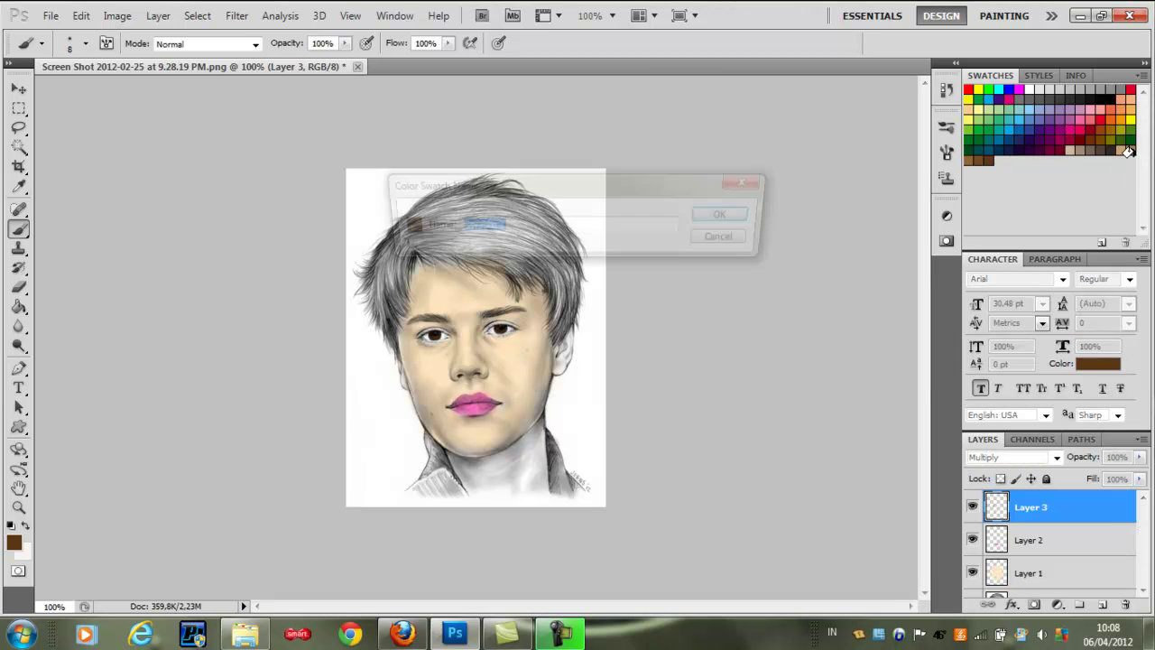
{"action": "left_click", "coordinate": [751, 182]}
{"action": "left_click", "coordinate": [1130, 148]}
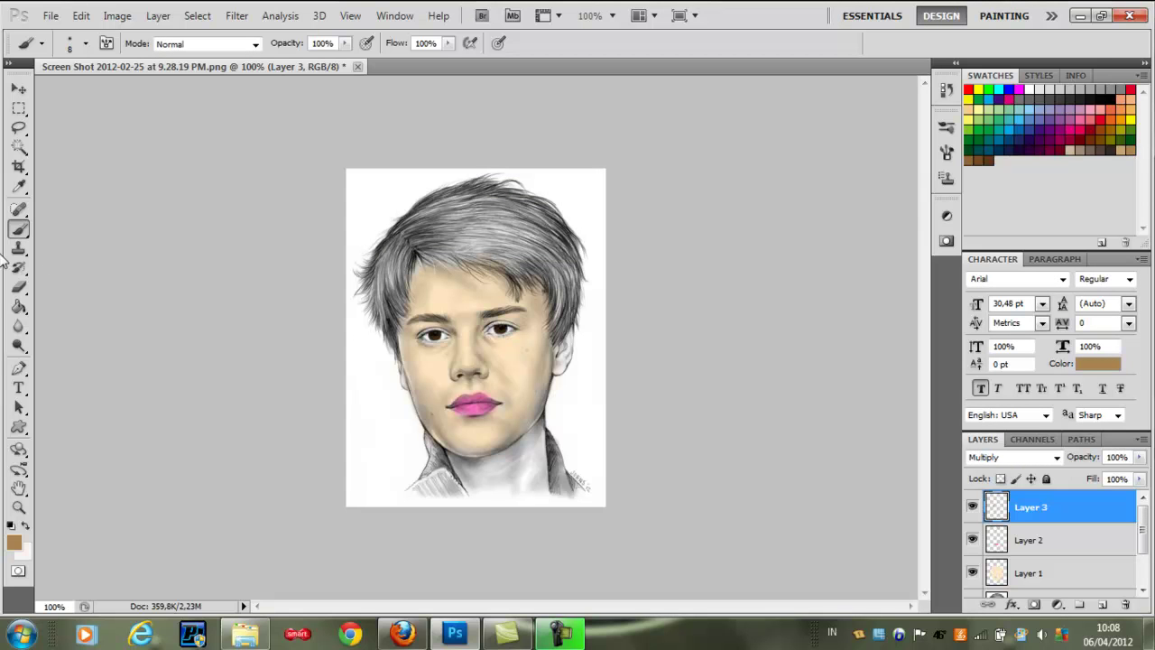
{"action": "key", "text": "ctrl+plus"}
{"action": "key", "text": "ctrl+plus"}
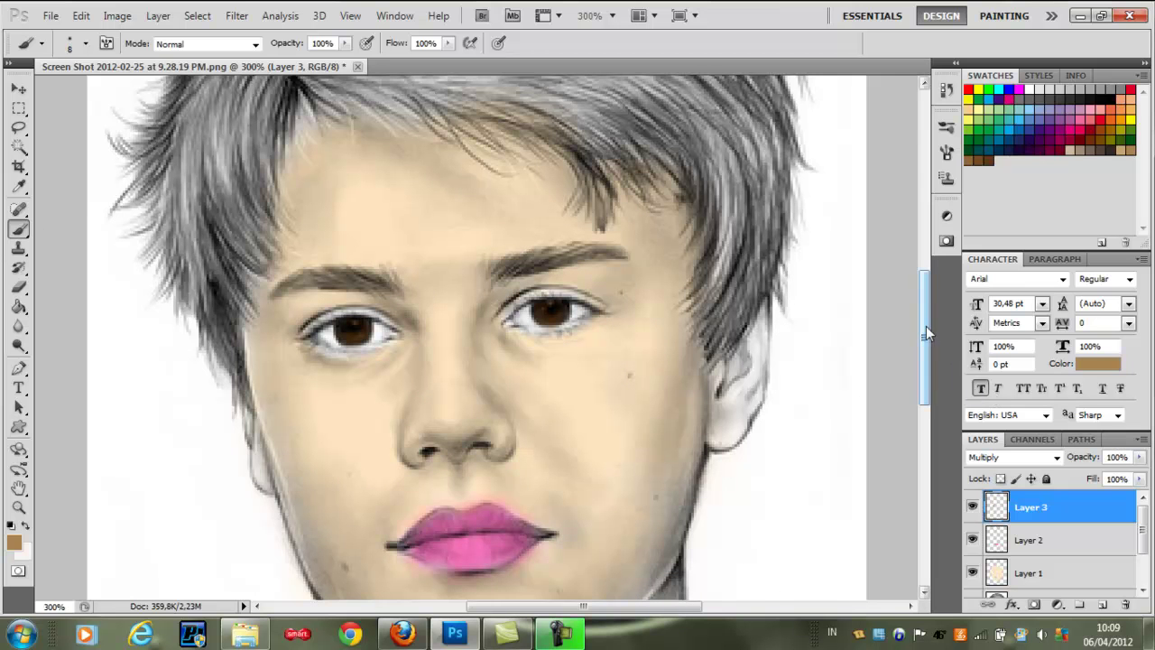
{"action": "mouse_move", "coordinate": [924, 278]}
{"action": "left_mouse_down"}
{"action": "mouse_move", "coordinate": [927, 214]}
{"action": "mouse_move", "coordinate": [926, 231]}
{"action": "left_mouse_up"}
{"action": "key", "text": "bracketright"}
{"action": "key", "text": "bracketright"}
{"action": "key", "text": "bracketright"}
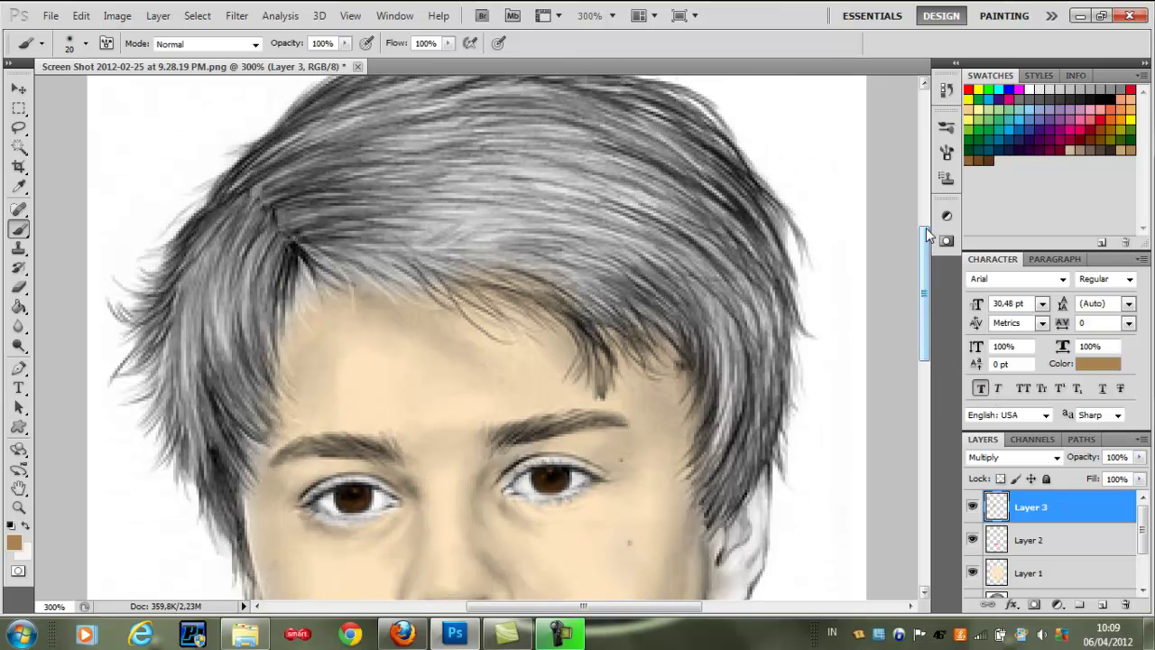
Paint tan brown over the right side and crown of the hair, then zoom to 100%.
{"action": "left_click_drag", "start_coordinate": [584, 212], "coordinate": [671, 268]}
{"action": "mouse_move", "coordinate": [719, 300]}
{"action": "left_mouse_down"}
{"action": "mouse_move", "coordinate": [729, 477]}
{"action": "mouse_move", "coordinate": [755, 291]}
{"action": "mouse_move", "coordinate": [745, 213]}
{"action": "mouse_move", "coordinate": [611, 155]}
{"action": "mouse_move", "coordinate": [346, 186]}
{"action": "mouse_move", "coordinate": [221, 248]}
{"action": "mouse_move", "coordinate": [176, 311]}
{"action": "mouse_move", "coordinate": [171, 347]}
{"action": "mouse_move", "coordinate": [212, 505]}
{"action": "mouse_move", "coordinate": [240, 315]}
{"action": "mouse_move", "coordinate": [374, 234]}
{"action": "mouse_move", "coordinate": [518, 229]}
{"action": "mouse_move", "coordinate": [580, 258]}
{"action": "mouse_move", "coordinate": [583, 245]}
{"action": "mouse_move", "coordinate": [521, 198]}
{"action": "mouse_move", "coordinate": [740, 279]}
{"action": "mouse_move", "coordinate": [668, 240]}
{"action": "mouse_move", "coordinate": [639, 243]}
{"action": "mouse_move", "coordinate": [699, 305]}
{"action": "mouse_move", "coordinate": [859, 293]}
{"action": "left_mouse_up"}
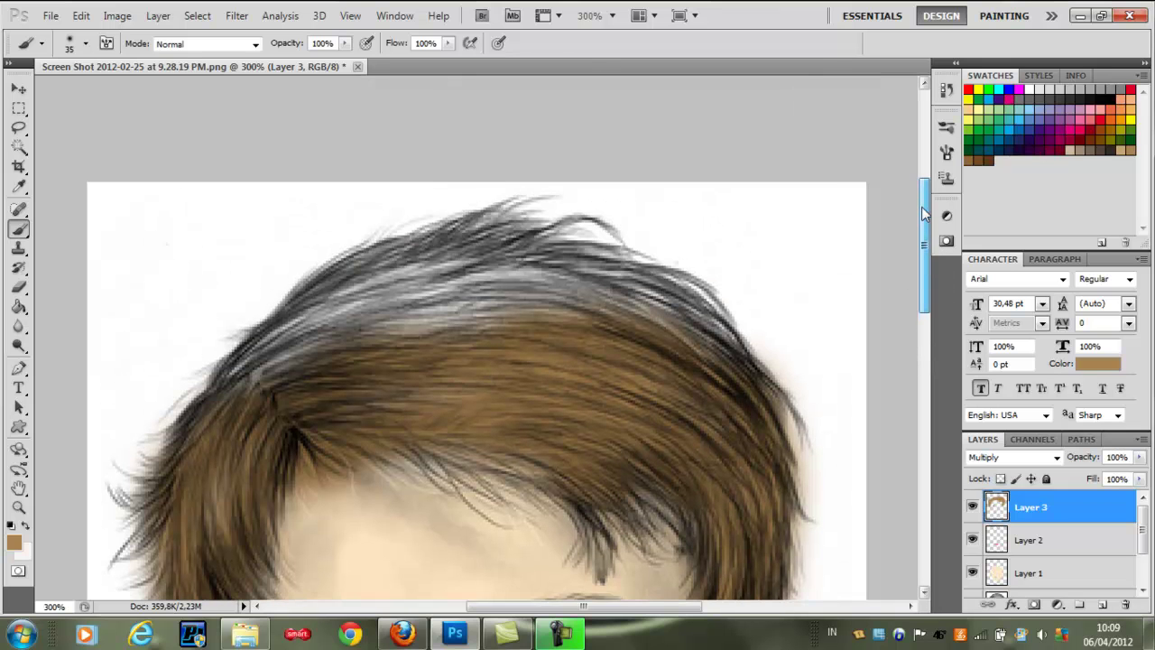
{"action": "left_click_drag", "start_coordinate": [925, 261], "coordinate": [925, 212]}
{"action": "mouse_move", "coordinate": [705, 352]}
{"action": "left_mouse_down"}
{"action": "mouse_move", "coordinate": [665, 315]}
{"action": "mouse_move", "coordinate": [591, 290]}
{"action": "mouse_move", "coordinate": [382, 342]}
{"action": "mouse_move", "coordinate": [302, 369]}
{"action": "mouse_move", "coordinate": [227, 424]}
{"action": "mouse_move", "coordinate": [181, 489]}
{"action": "left_mouse_up"}
{"action": "mouse_move", "coordinate": [253, 390]}
{"action": "left_mouse_down"}
{"action": "mouse_move", "coordinate": [358, 302]}
{"action": "mouse_move", "coordinate": [460, 258]}
{"action": "mouse_move", "coordinate": [523, 268]}
{"action": "mouse_move", "coordinate": [482, 254]}
{"action": "mouse_move", "coordinate": [578, 295]}
{"action": "left_mouse_up"}
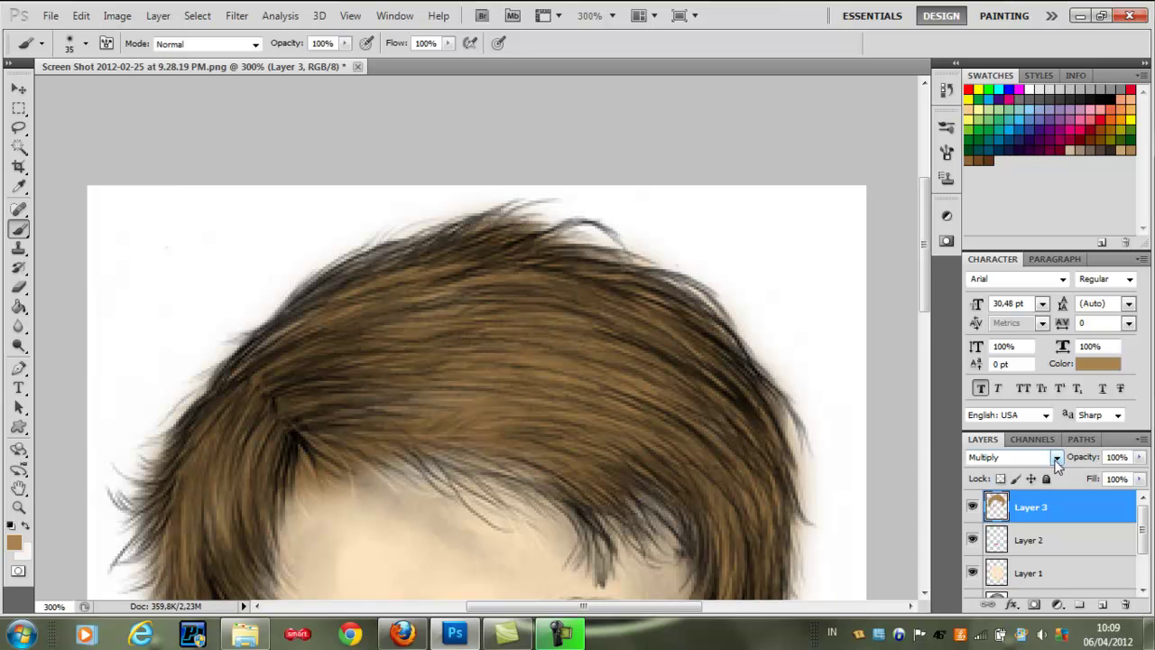
{"action": "key", "text": "ctrl+1"}
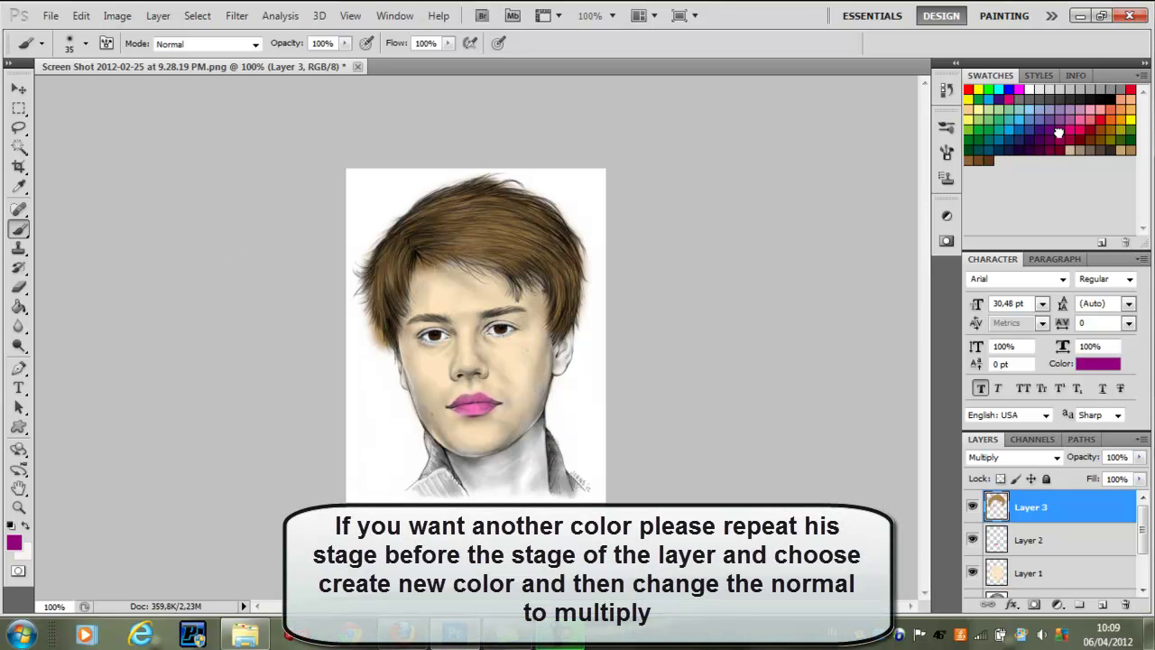
Add Layer 4 and choose a bright pink paint colour for the brush.
{"action": "left_click", "coordinate": [1101, 606]}
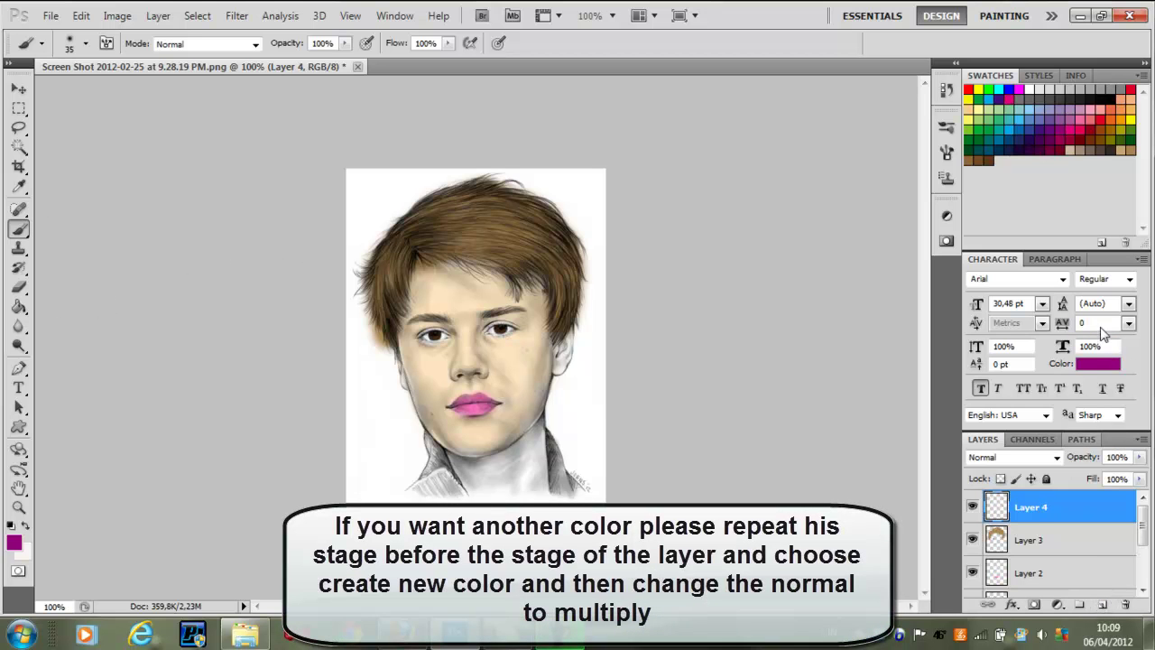
{"action": "left_click", "coordinate": [1097, 364]}
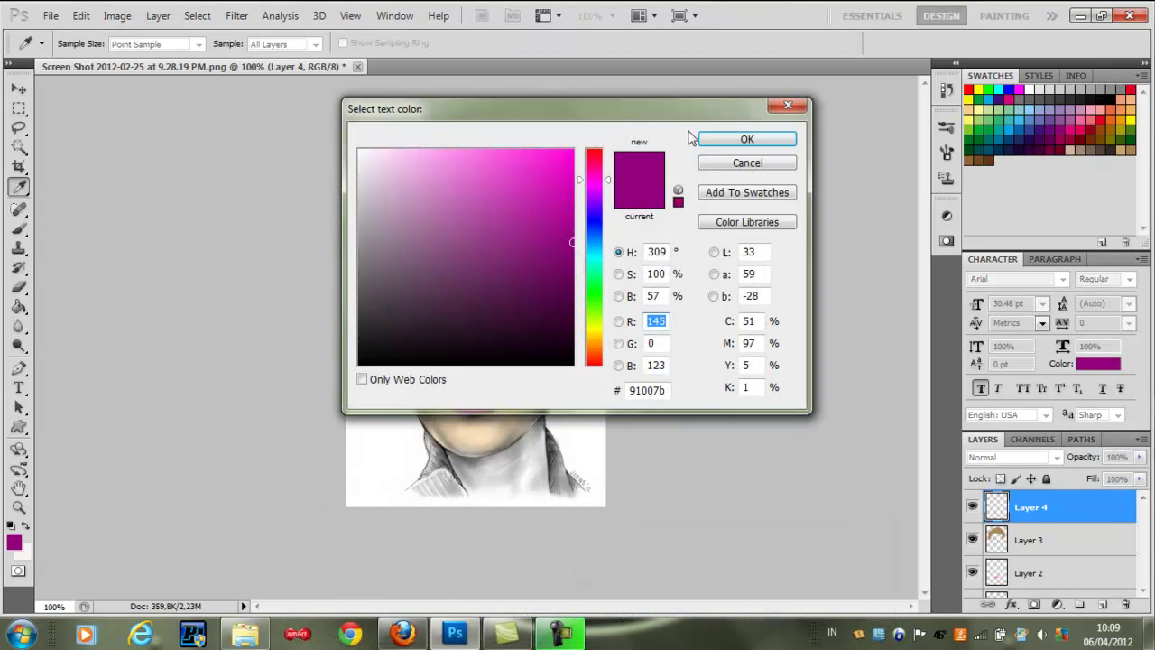
{"action": "left_click_drag", "start_coordinate": [566, 237], "coordinate": [537, 137]}
{"action": "left_click", "coordinate": [747, 139]}
{"action": "key", "text": "b"}
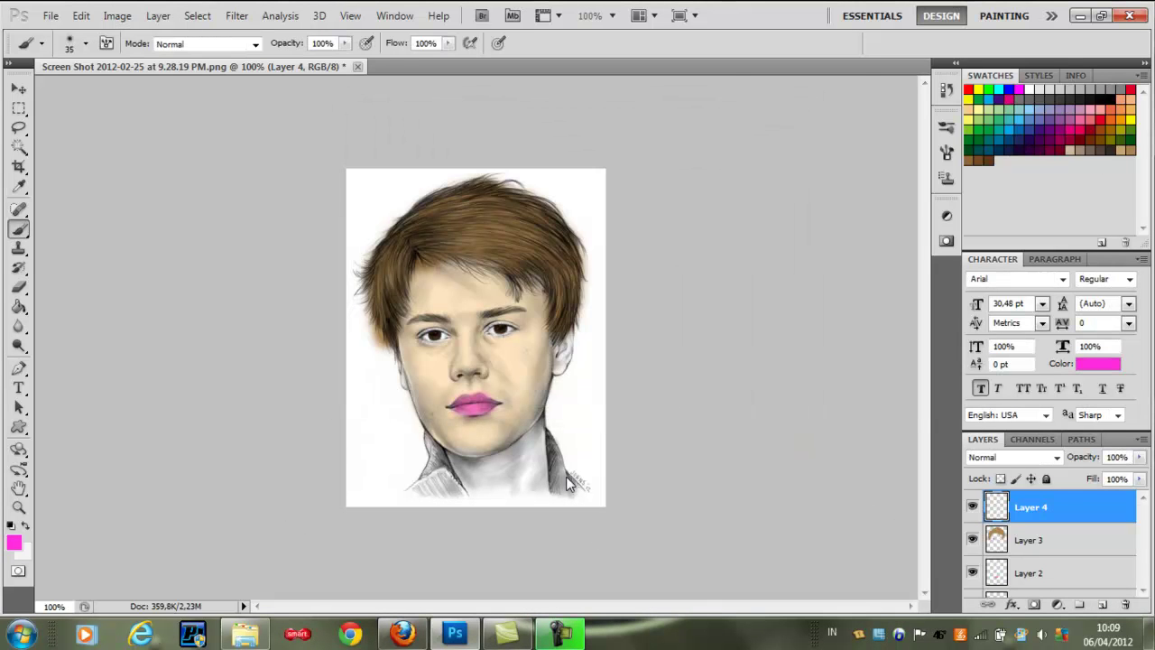
Paint pink over the whole collar, from both sides up to the jawline.
{"action": "key", "text": "ctrl+plus"}
{"action": "key", "text": "ctrl+plus"}
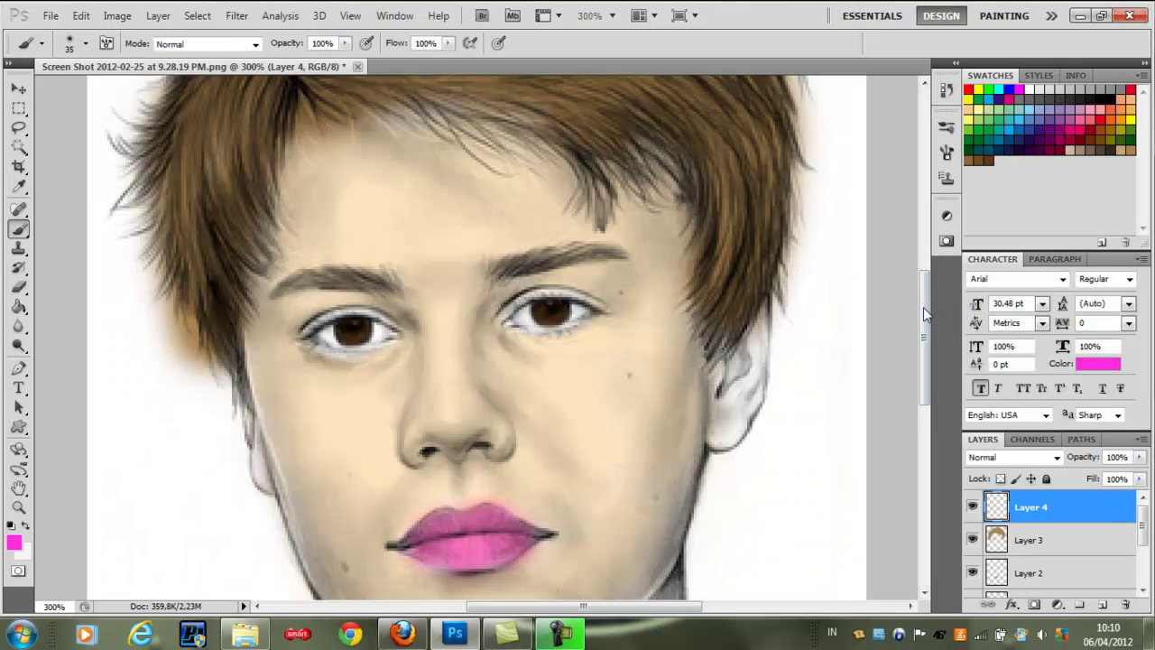
{"action": "left_click_drag", "start_coordinate": [931, 317], "coordinate": [931, 405]}
{"action": "mouse_move", "coordinate": [780, 421]}
{"action": "left_mouse_down"}
{"action": "mouse_move", "coordinate": [729, 421]}
{"action": "mouse_move", "coordinate": [709, 305]}
{"action": "left_mouse_up"}
{"action": "mouse_move", "coordinate": [280, 464]}
{"action": "left_mouse_down"}
{"action": "mouse_move", "coordinate": [395, 464]}
{"action": "mouse_move", "coordinate": [336, 314]}
{"action": "left_mouse_up"}
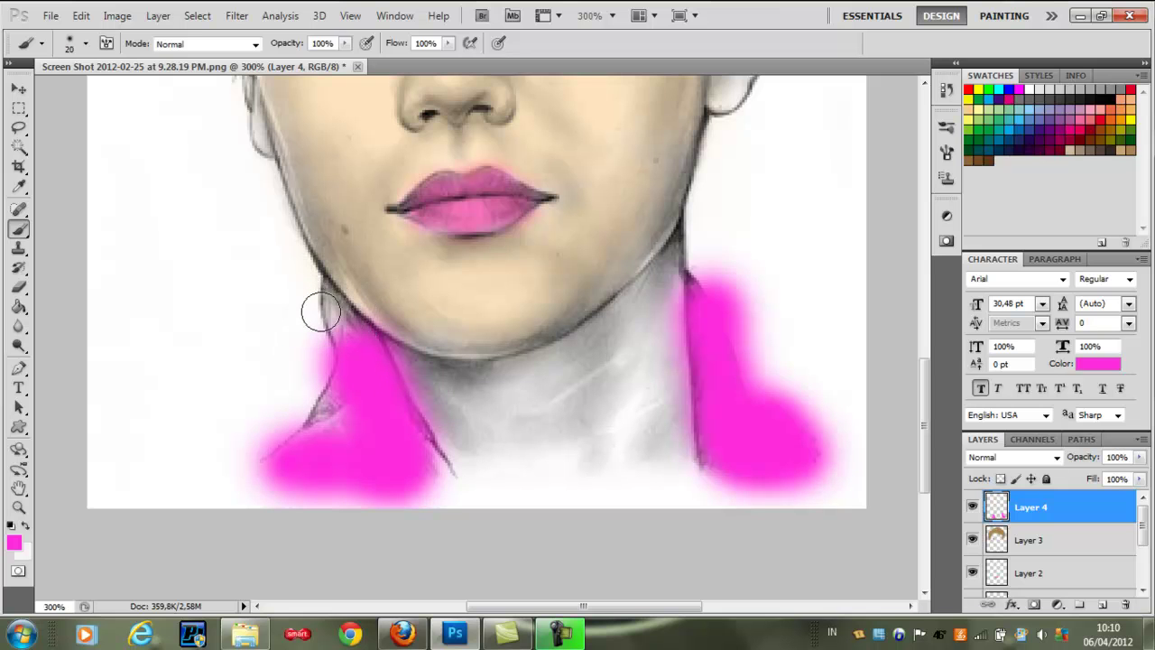
{"action": "left_click_drag", "start_coordinate": [331, 310], "coordinate": [349, 327]}
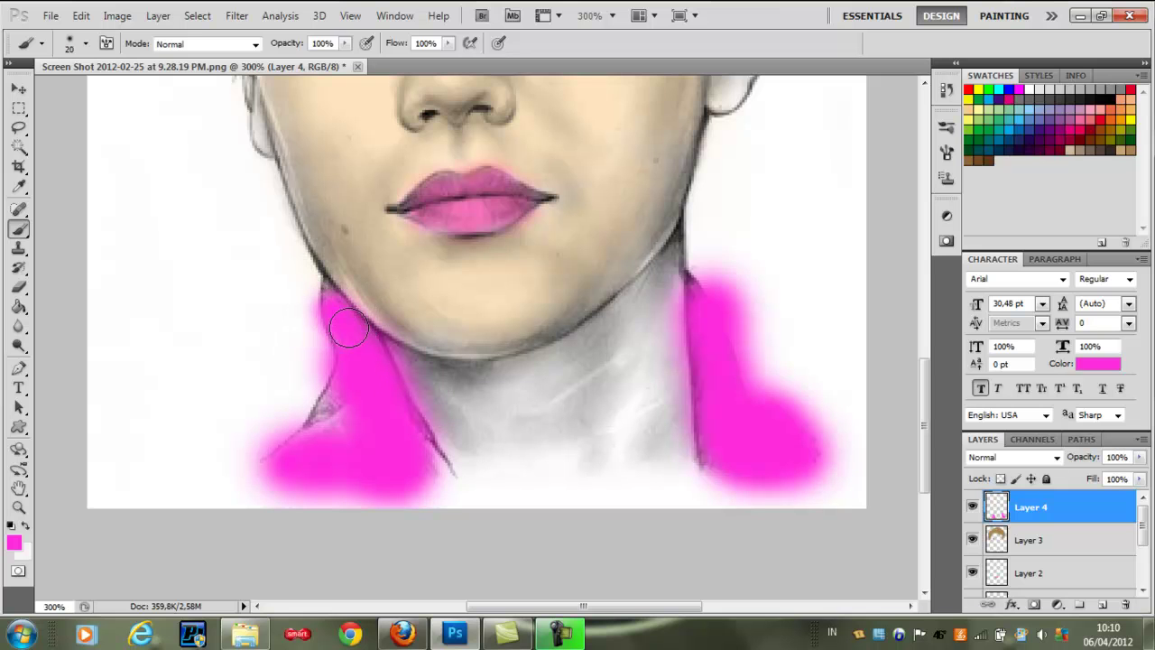
{"action": "left_click", "coordinate": [332, 414]}
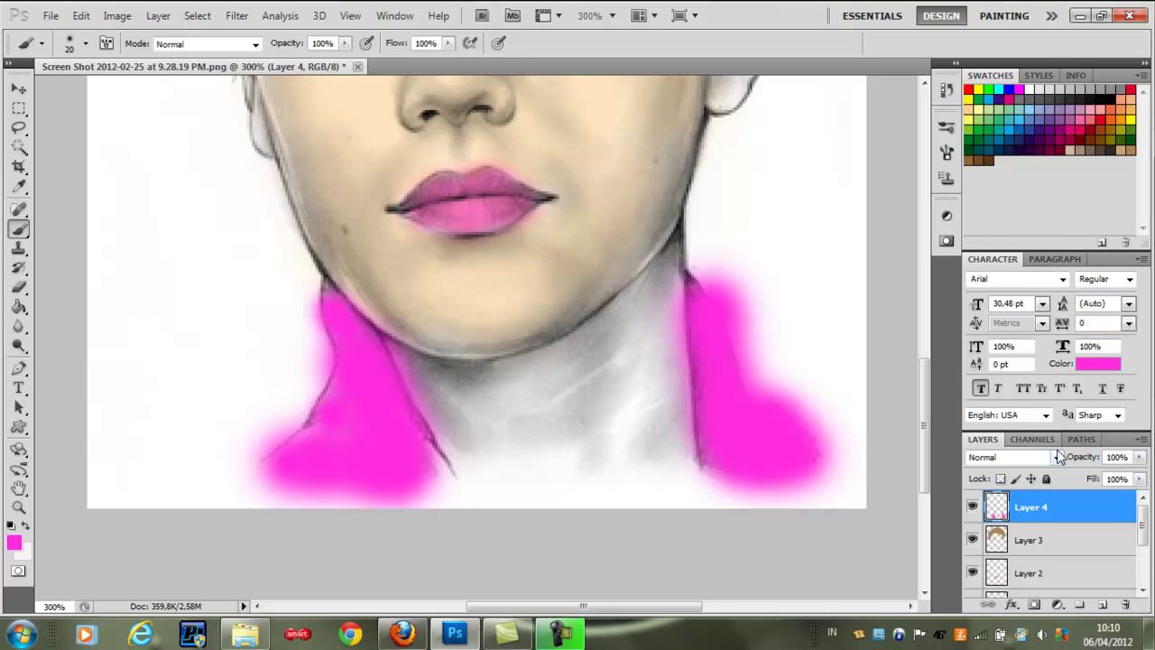
Set Layer 4 to Multiply and zoom out to 66.7% to frame the portrait.
{"action": "left_click", "coordinate": [1056, 457]}
{"action": "left_click", "coordinate": [1010, 78]}
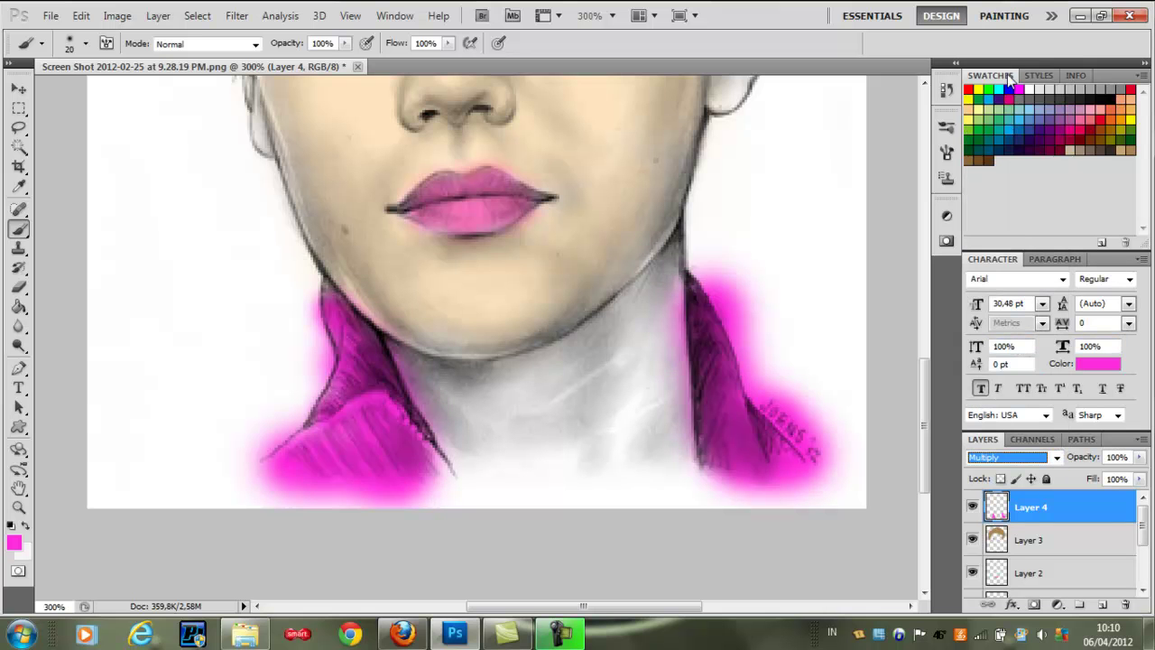
{"action": "key", "text": "ctrl+minus"}
{"action": "key", "text": "ctrl+minus"}
{"action": "key", "text": "ctrl+minus"}
{"action": "key", "text": "ctrl+minus"}
{"action": "key", "text": "ctrl+plus"}
{"action": "key", "text": "ctrl+plus"}
{"action": "key", "text": "ctrl+plus"}
{"action": "key", "text": "ctrl+minus"}
{"action": "key", "text": "ctrl+minus"}
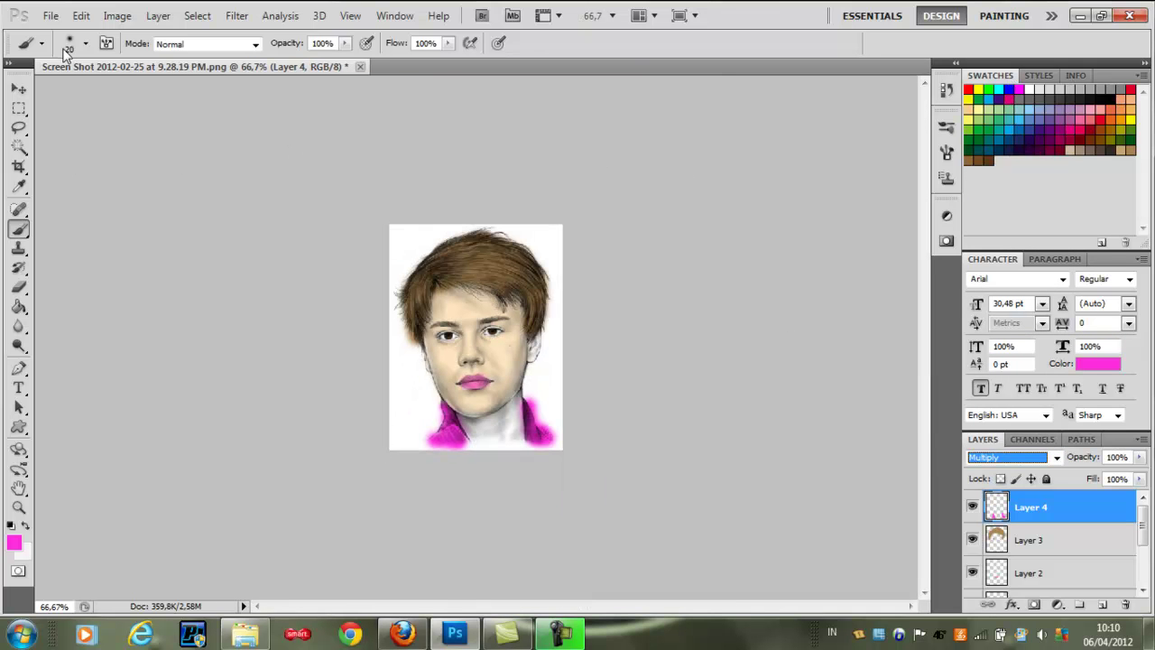
Browse the Layer menu and close it without choosing a command.
{"action": "left_click", "coordinate": [52, 16]}
{"action": "left_click", "coordinate": [53, 15]}
{"action": "left_click", "coordinate": [52, 15]}
{"action": "left_click", "coordinate": [441, 173]}
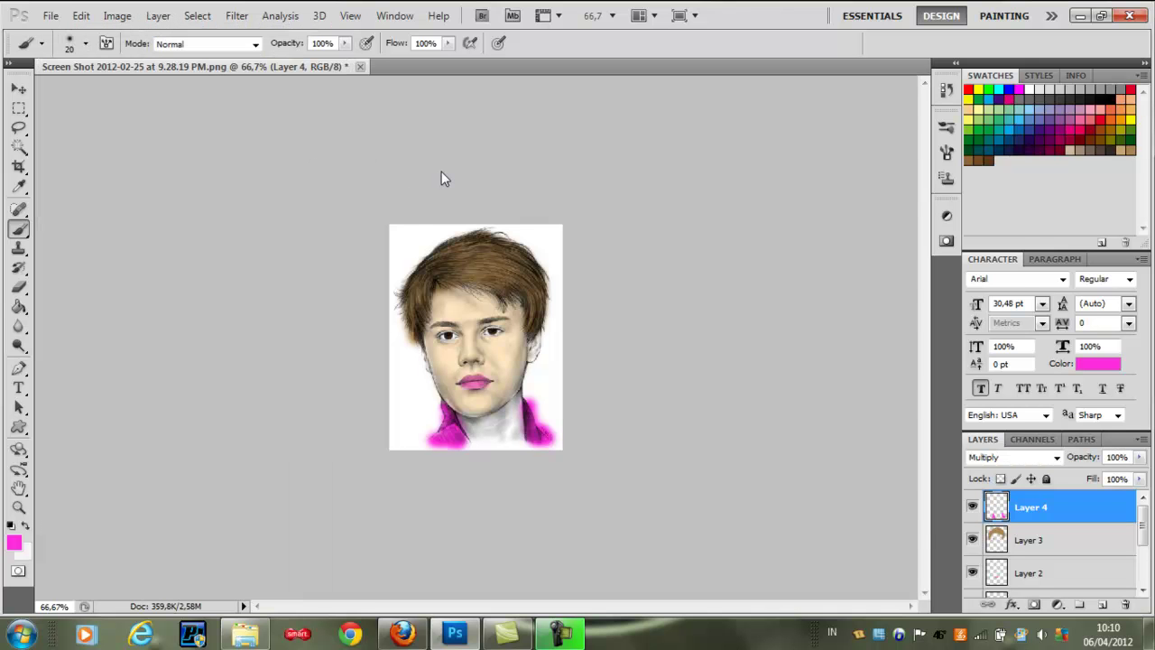